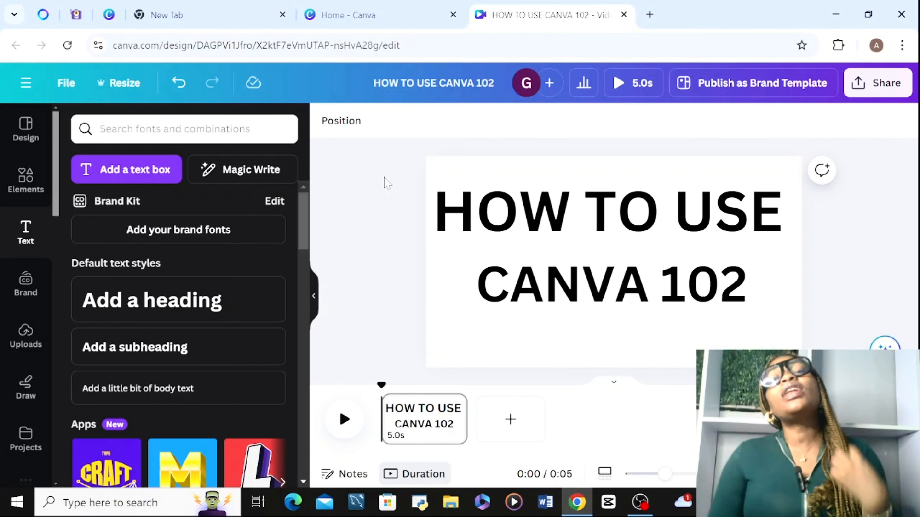
Move the "HOW TO USE CANVA 102" text box slightly down, closer to the vertical centre of the page.
left_click(507, 218)
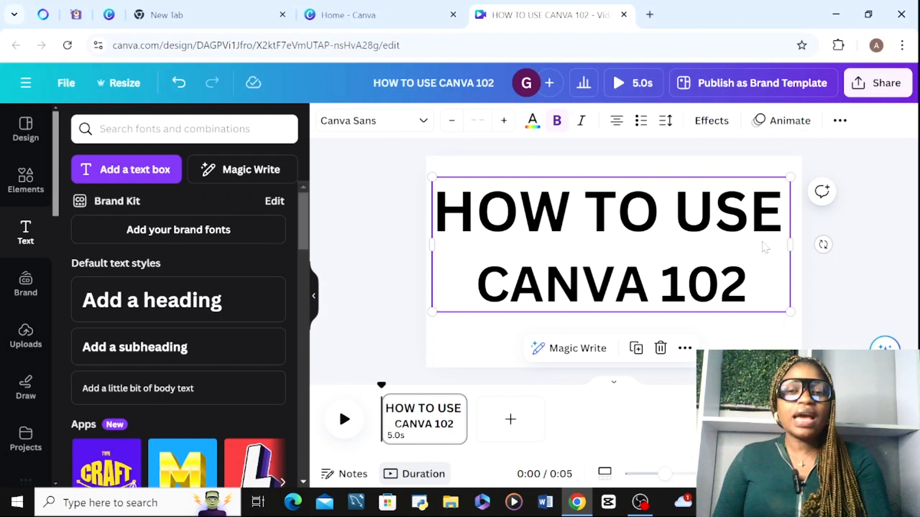
left_click(741, 154)
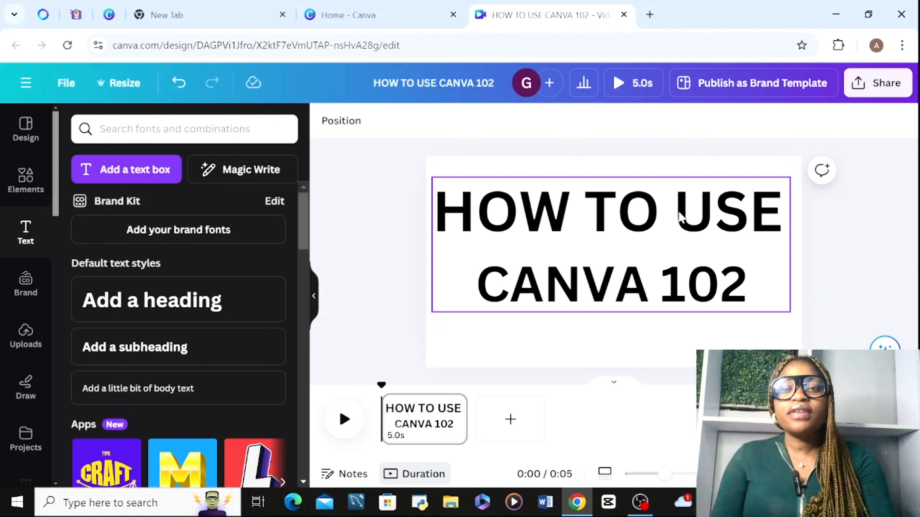
left_click(555, 220)
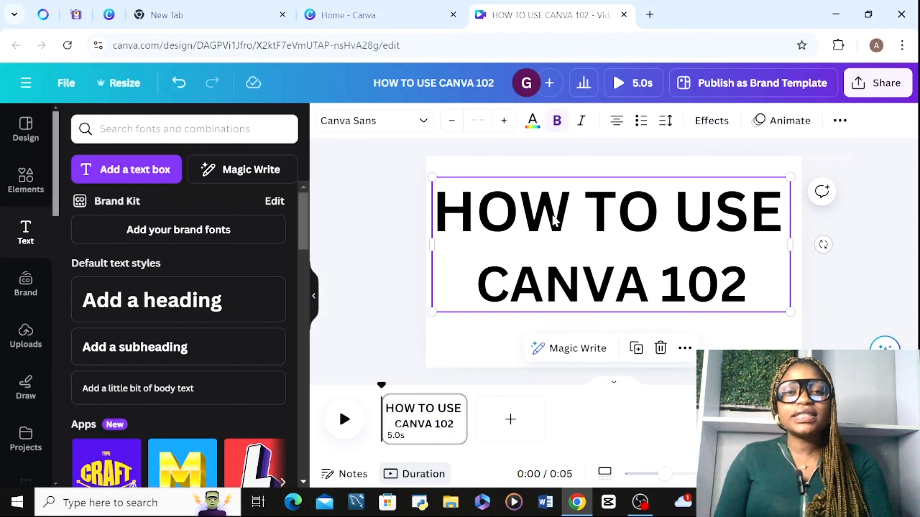
mouse_move(554, 219)
left_mouse_down()
mouse_move(329, 174)
mouse_move(503, 240)
mouse_move(552, 232)
left_mouse_up()
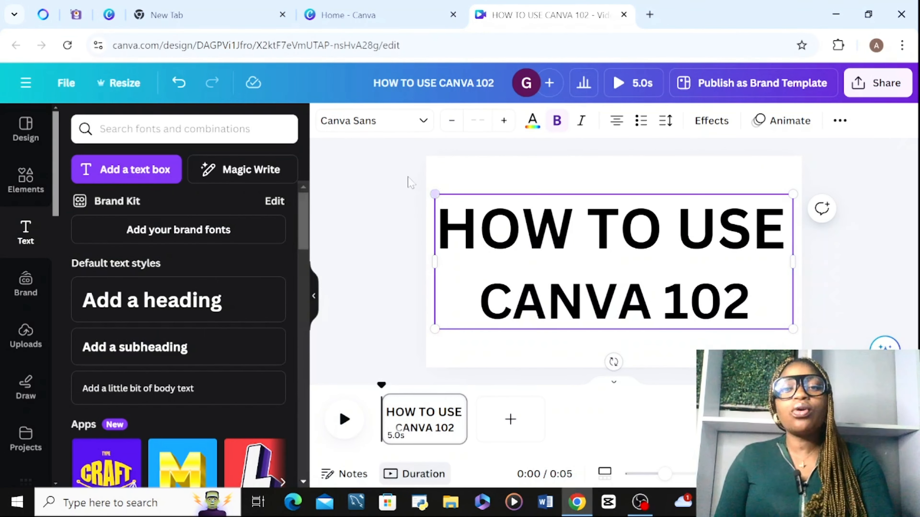
Try the recently used fonts from Canva Student Font to Brittany on the title text, ending with the popular font Arimo.
left_click(380, 122)
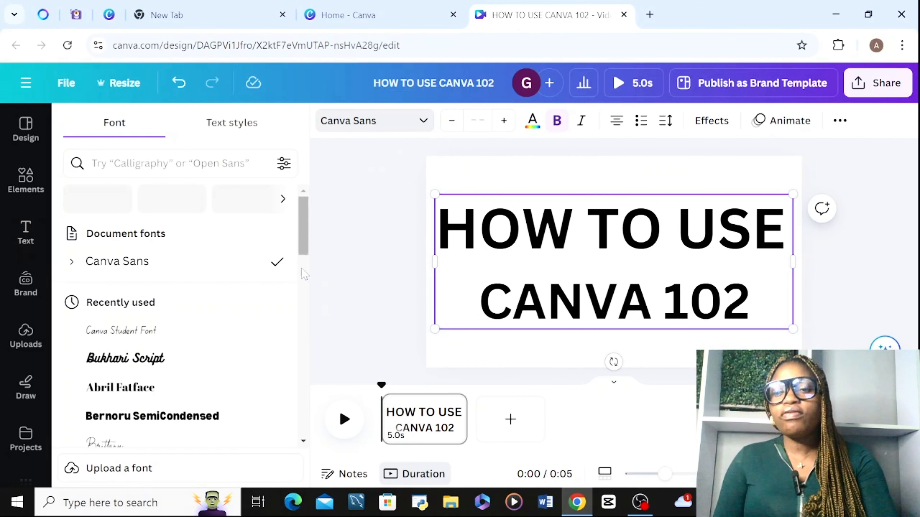
left_click(131, 337)
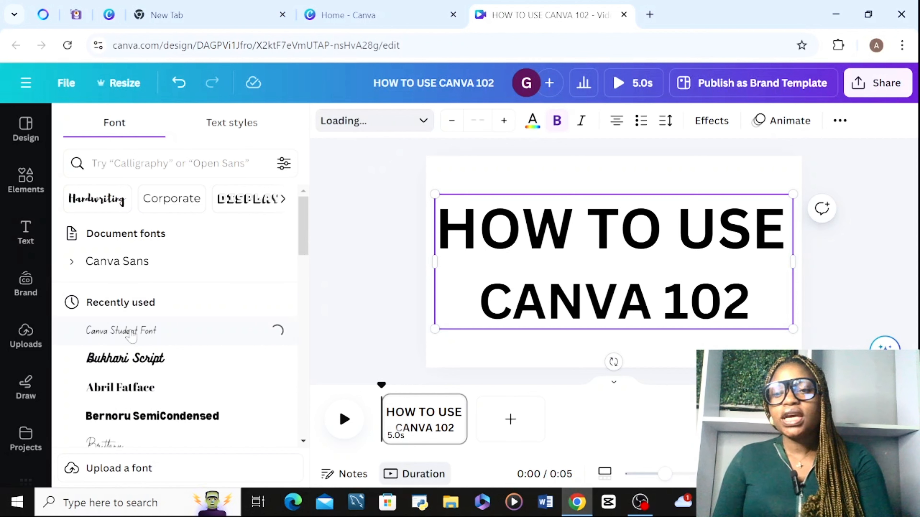
left_click(132, 364)
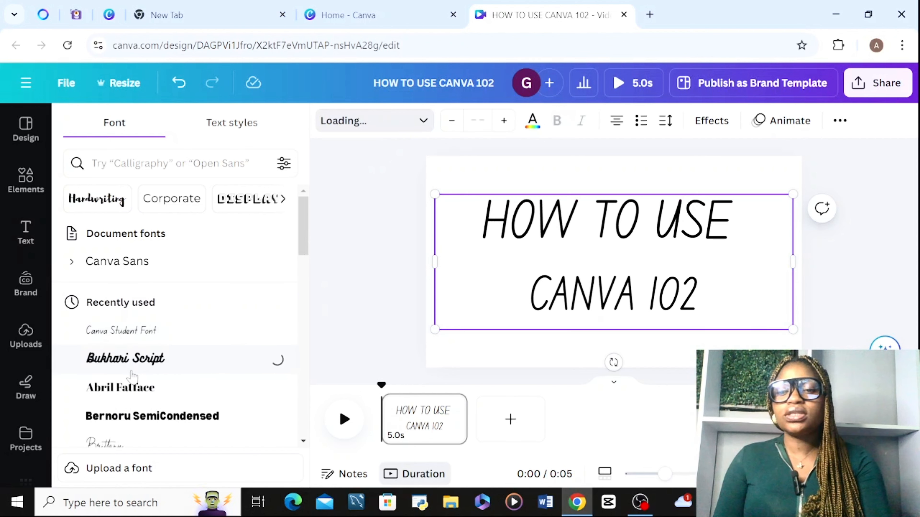
left_click(131, 388)
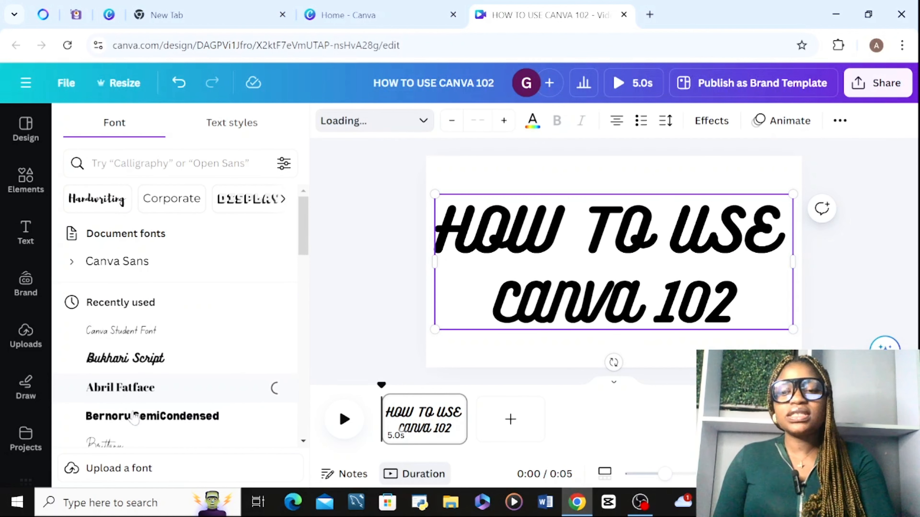
left_click(135, 420)
left_click(126, 443)
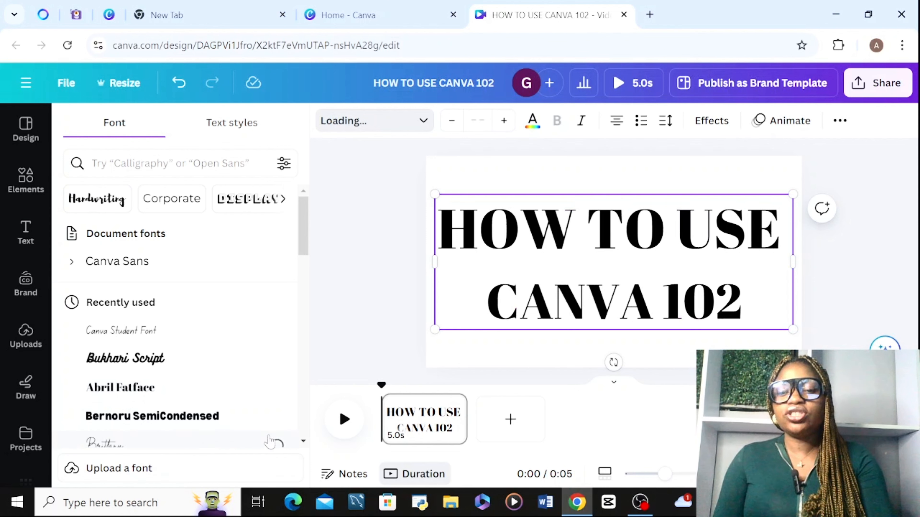
scroll(297, 444, "down", 4)
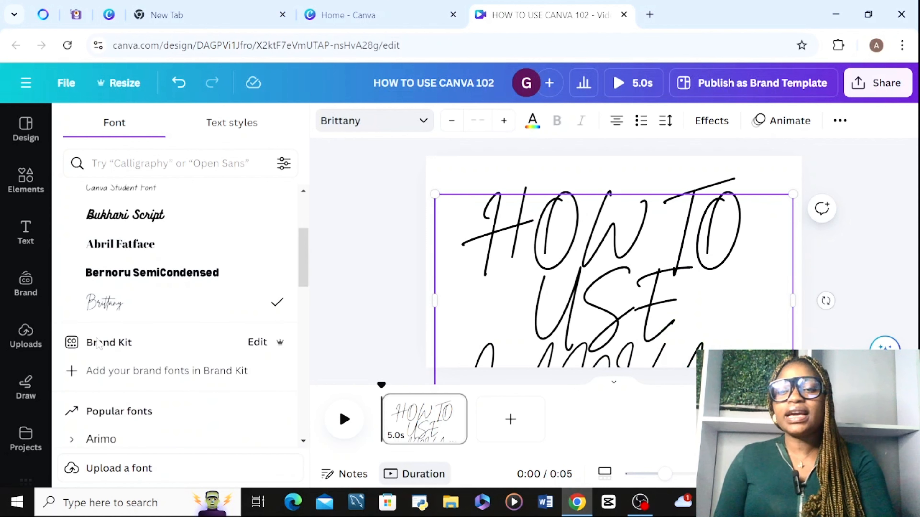
left_click(101, 439)
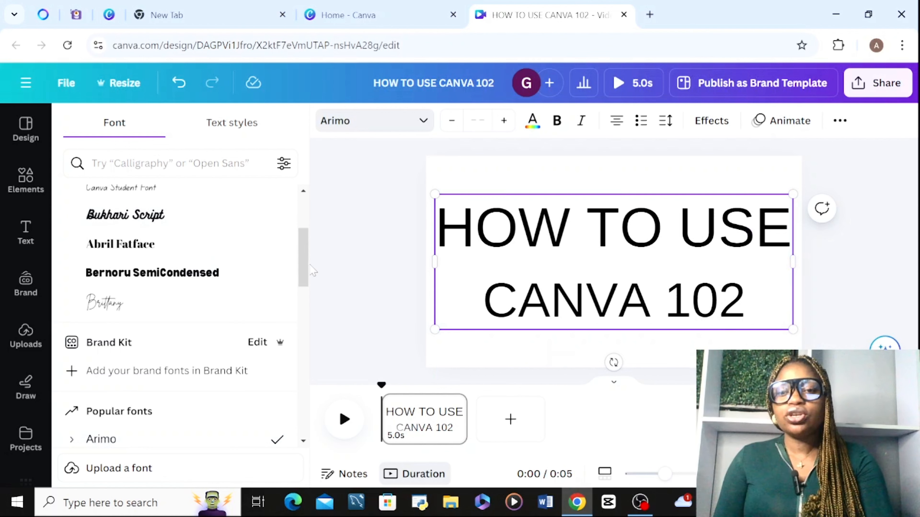
Search the fonts for "aLICE" and try the Alice's Cake Shop variants on the title, ending with the plain Alice's Cake Shop.
left_click_drag(303, 243, 302, 212)
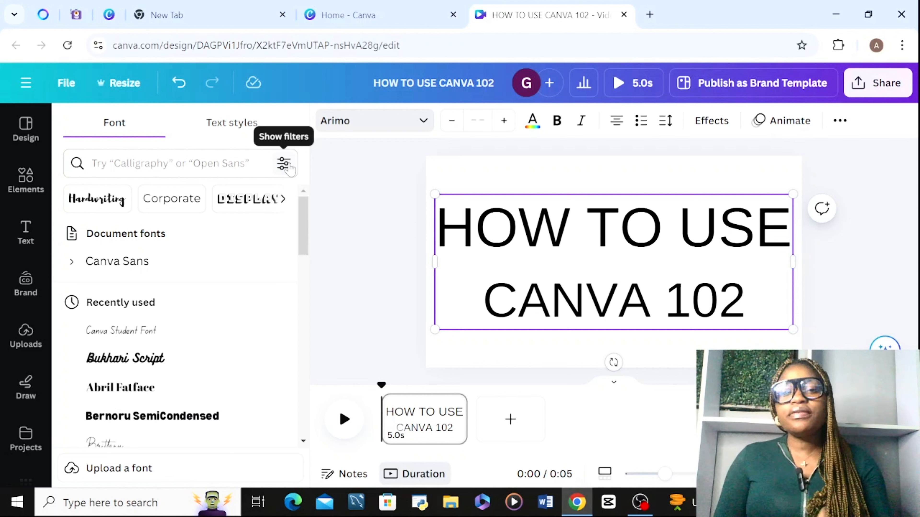
left_click(181, 164)
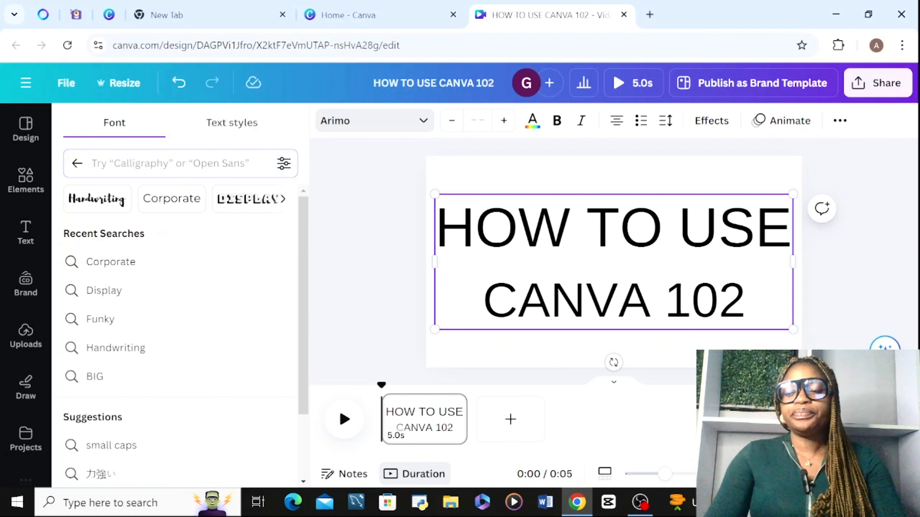
type("aLICE")
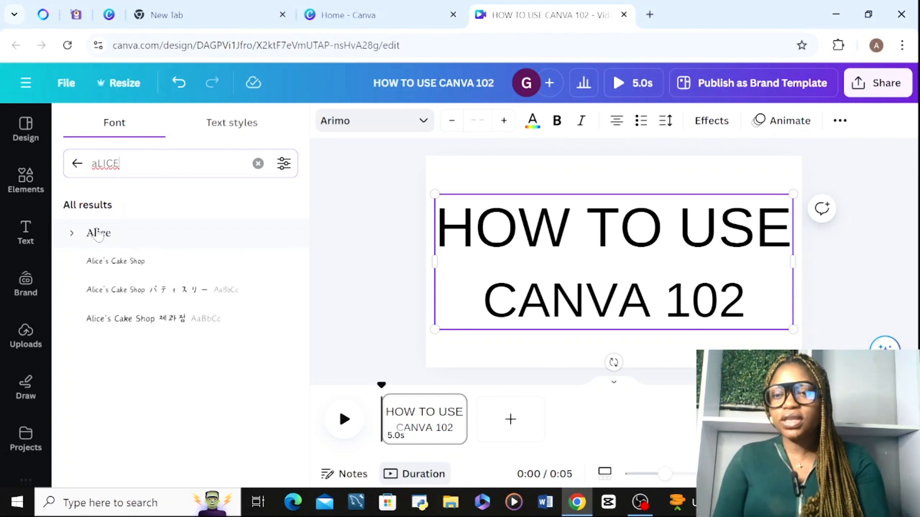
left_click(121, 271)
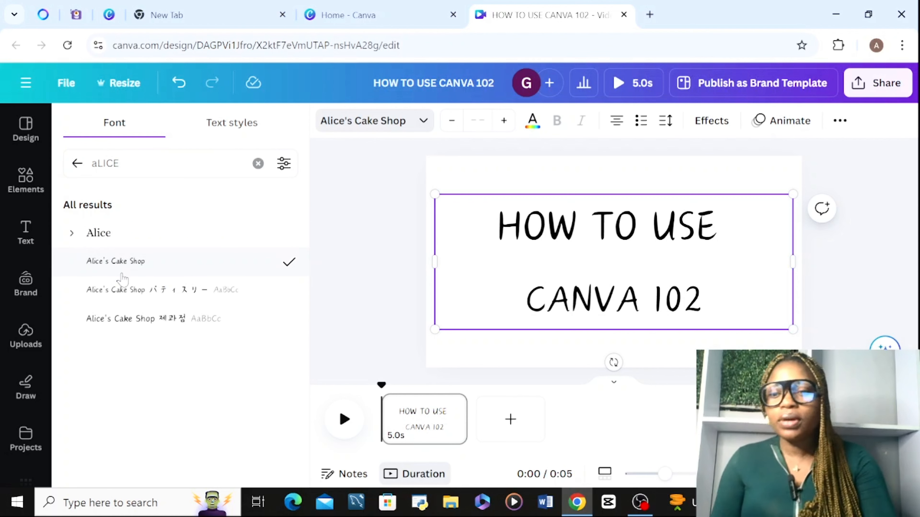
left_click(121, 297)
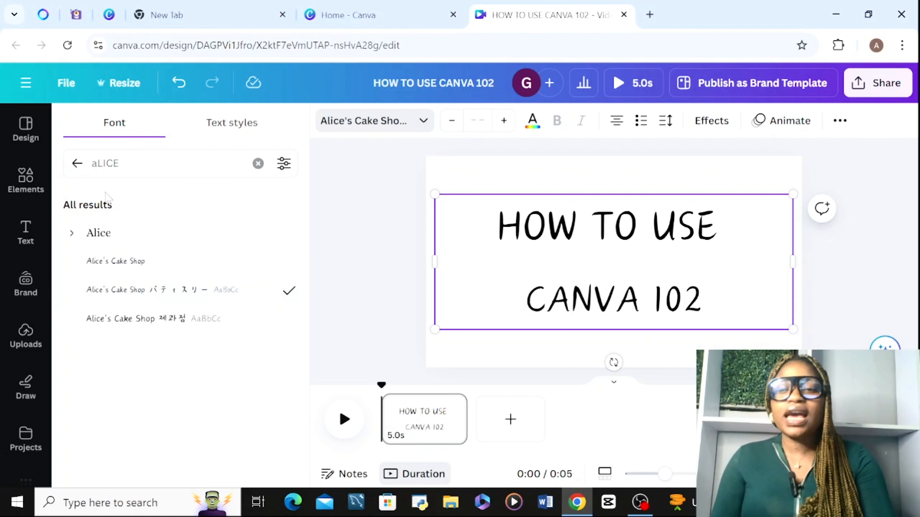
left_click(127, 267)
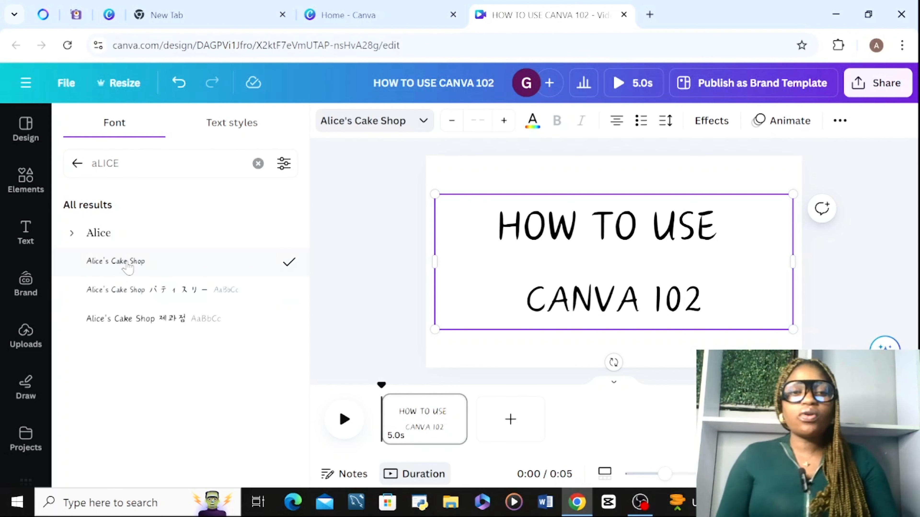
Clear the font search, filter the fonts by the Handwriting category and apply Playwrite US Modern to the title.
left_click(119, 163)
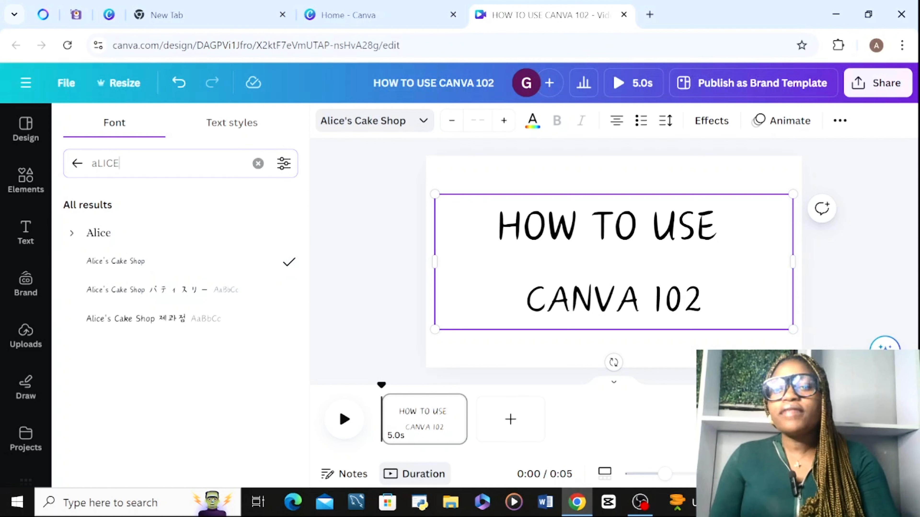
key("BackSpace")
key("BackSpace")
key("BackSpace")
key("BackSpace")
key("BackSpace")
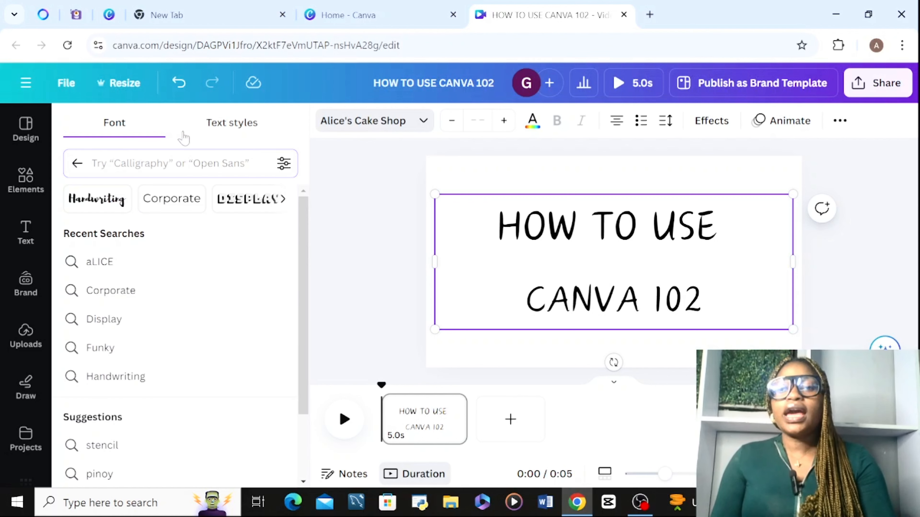
left_click(240, 127)
left_click(112, 131)
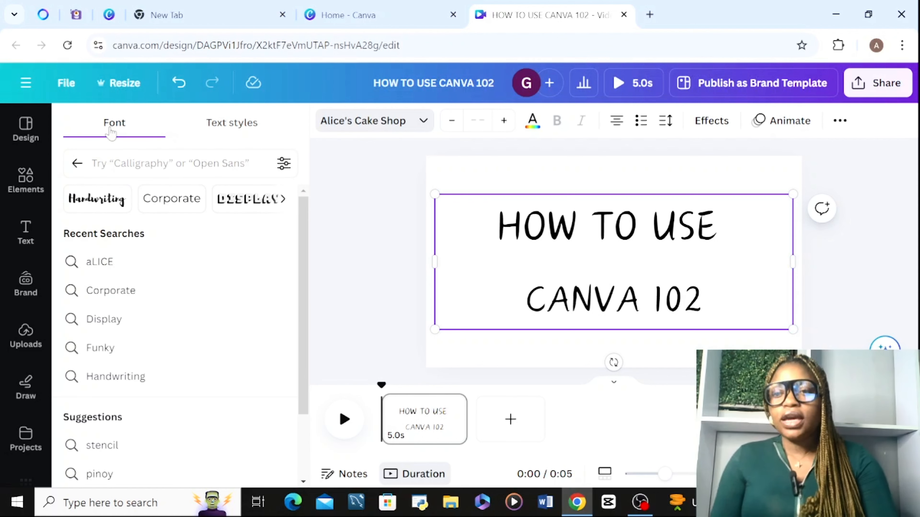
left_click(106, 201)
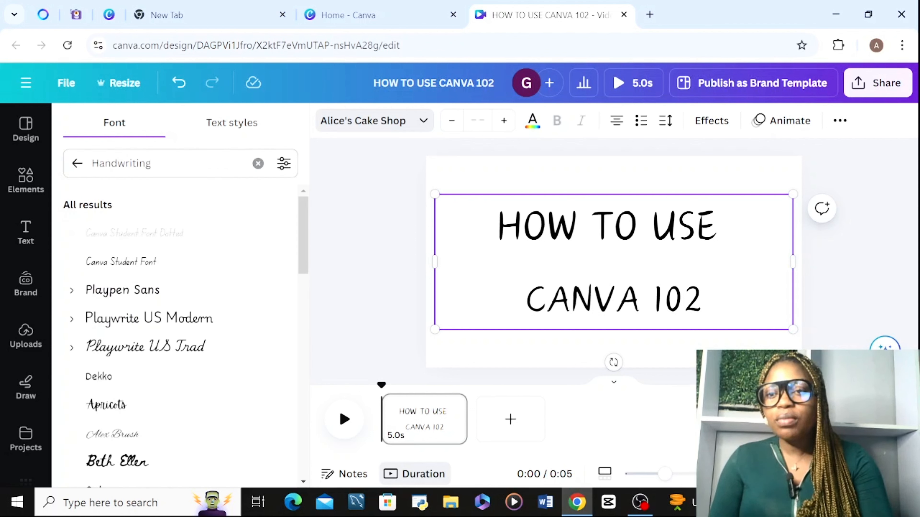
left_click(119, 321)
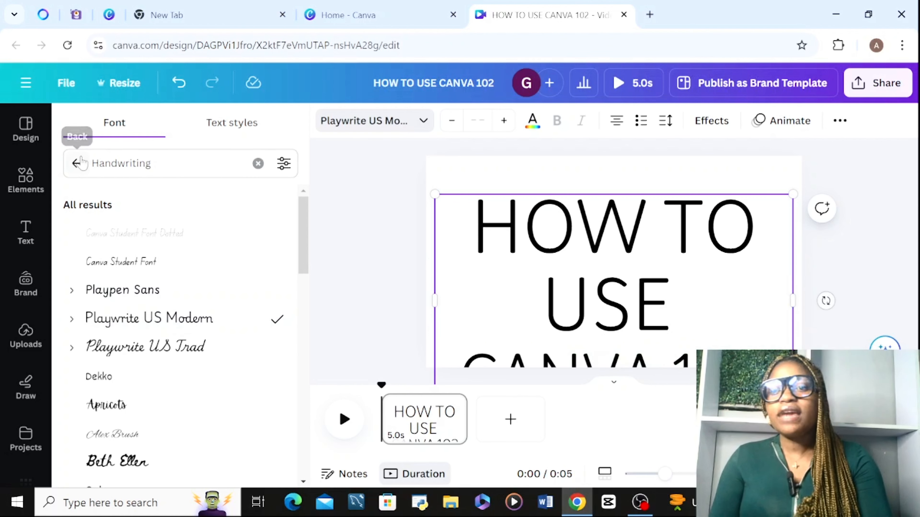
Filter the fonts by Corporate and try B612, Sukar, Antic, ABeeZee and Bernoru SemiCondensed on the title.
left_click(77, 163)
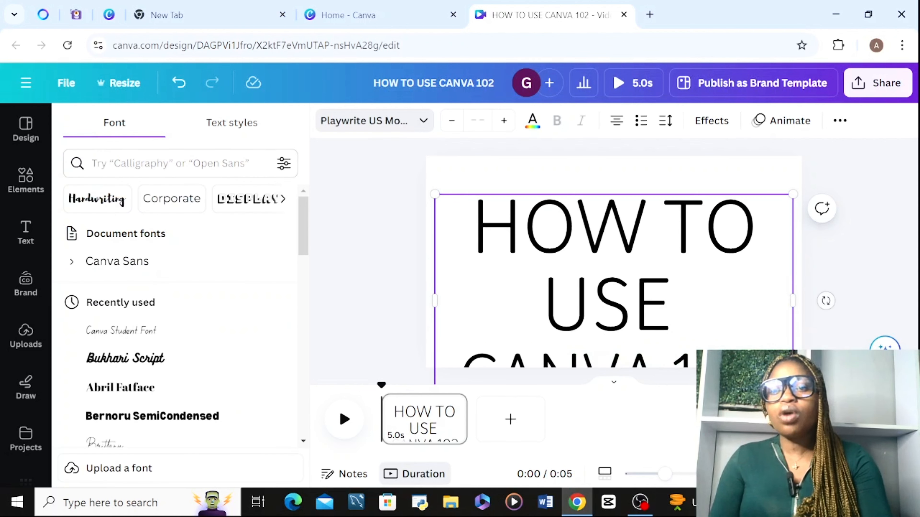
left_click(158, 199)
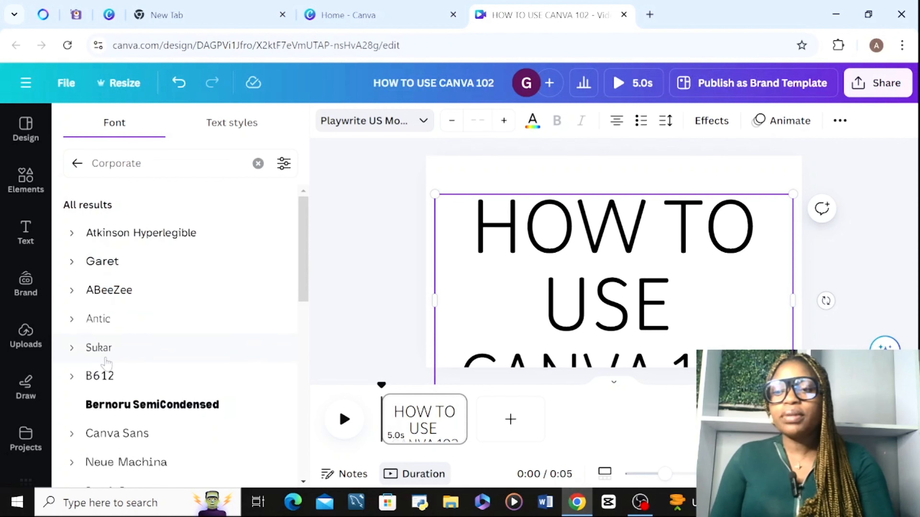
left_click(103, 376)
left_click(108, 349)
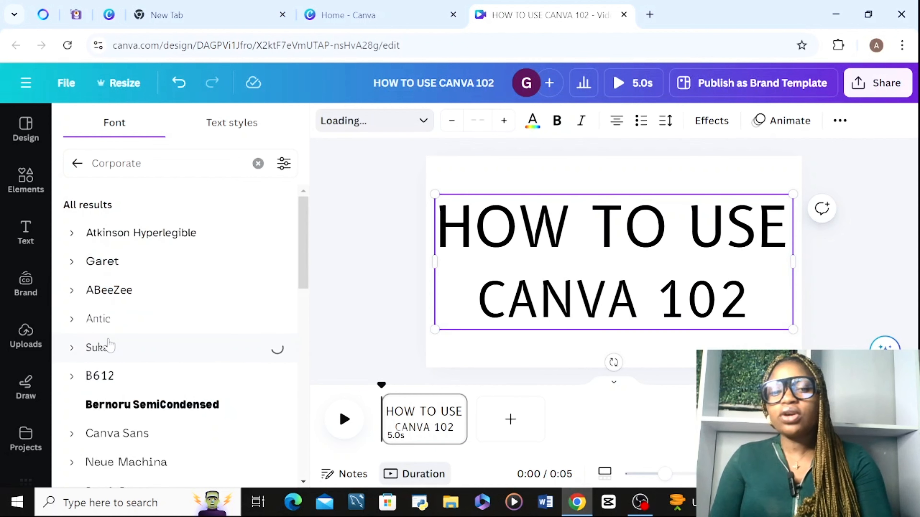
left_click(94, 322)
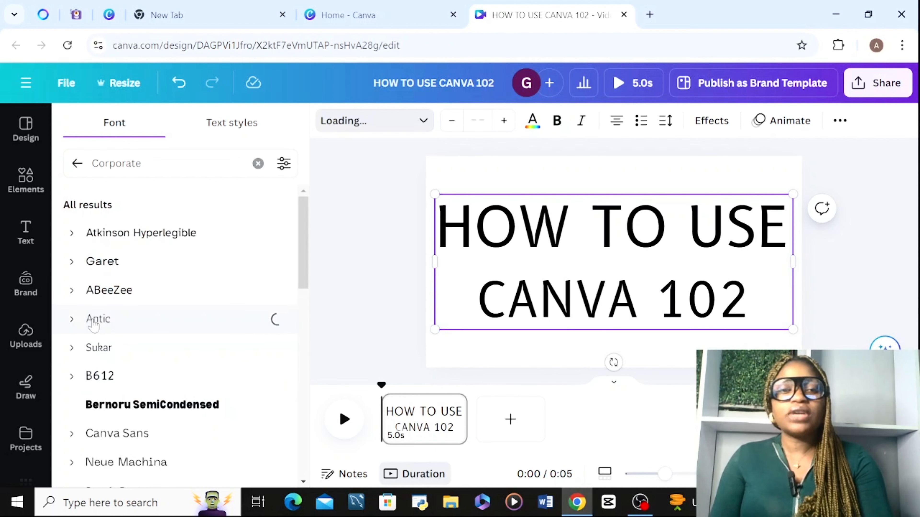
left_click(115, 306)
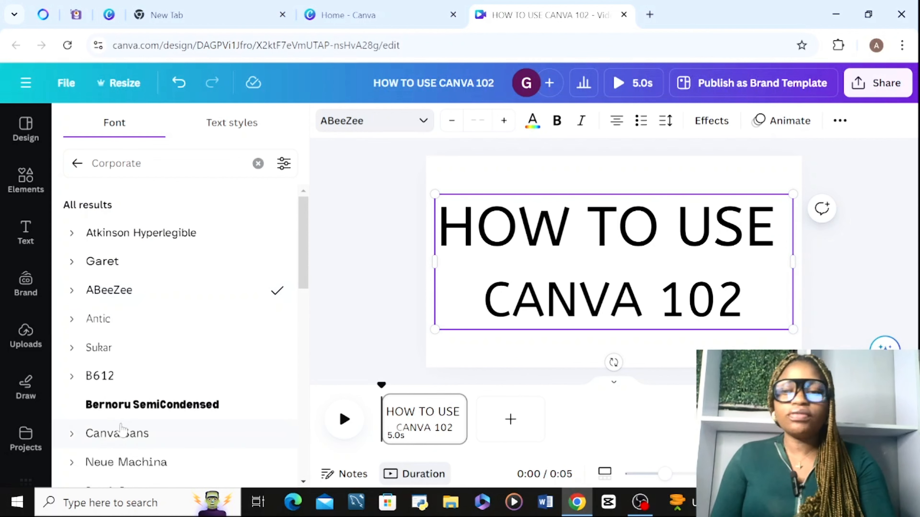
left_click(143, 417)
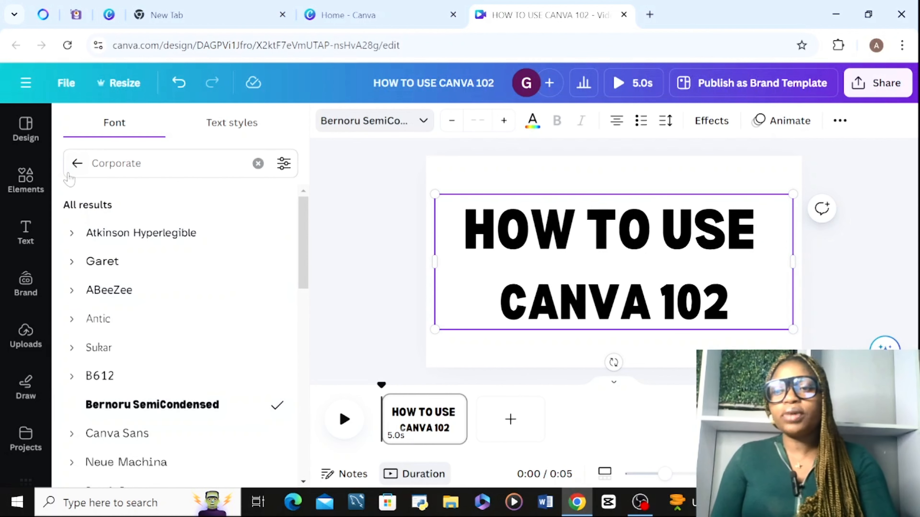
Browse the font categories, filter by Bold, try Hussar Bold, and set the title's font to Berthold Block.
left_click(76, 164)
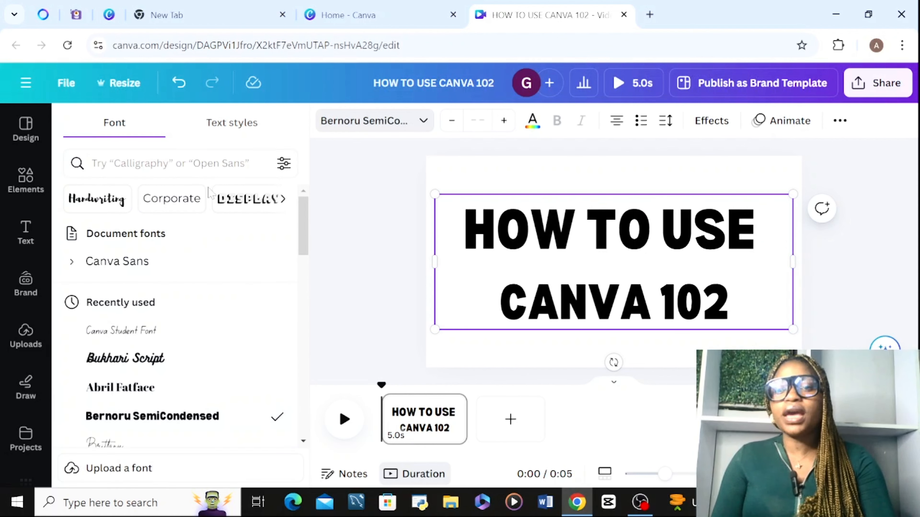
left_click(283, 200)
left_click(282, 200)
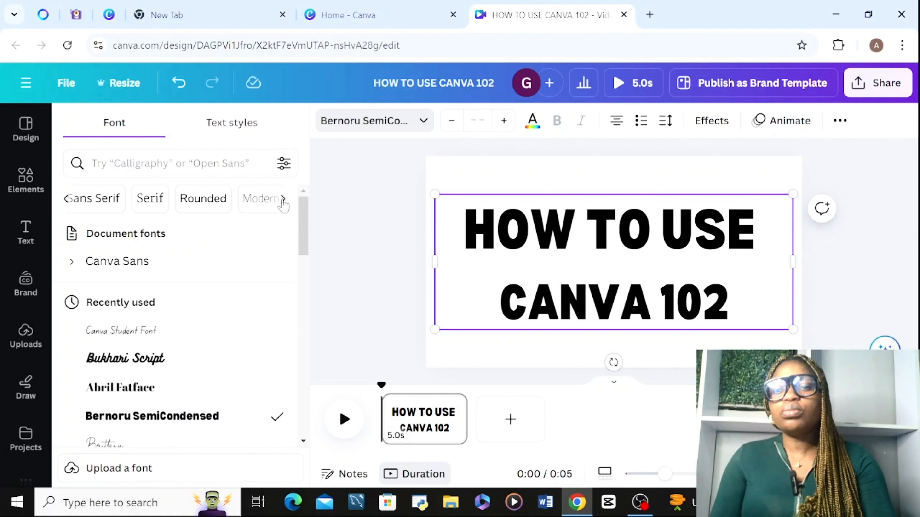
left_click(283, 199)
left_click(283, 199)
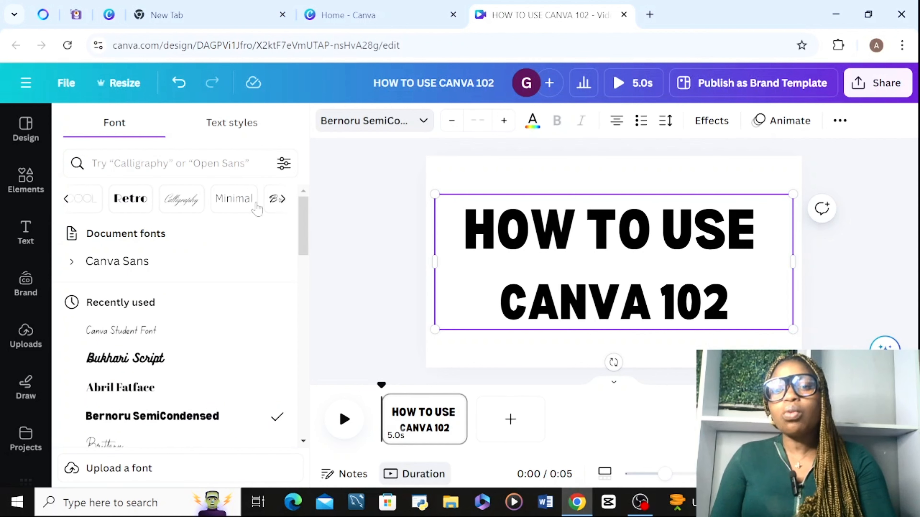
left_click(67, 199)
left_click(140, 202)
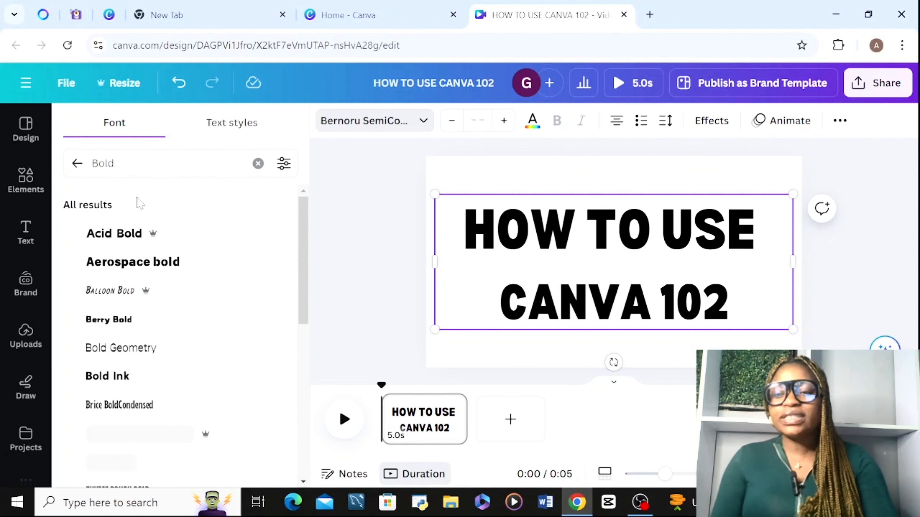
left_click_drag(302, 246, 299, 311)
scroll(290, 369, "down", 7)
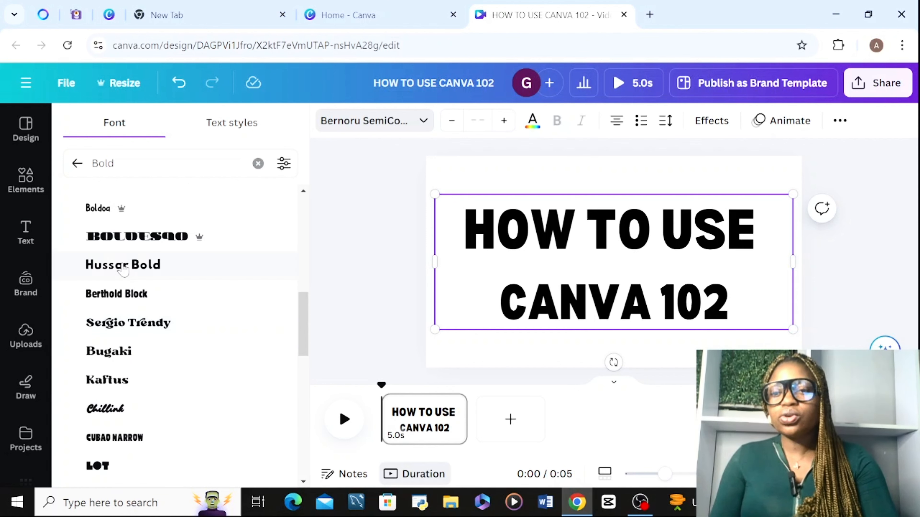
left_click(123, 268)
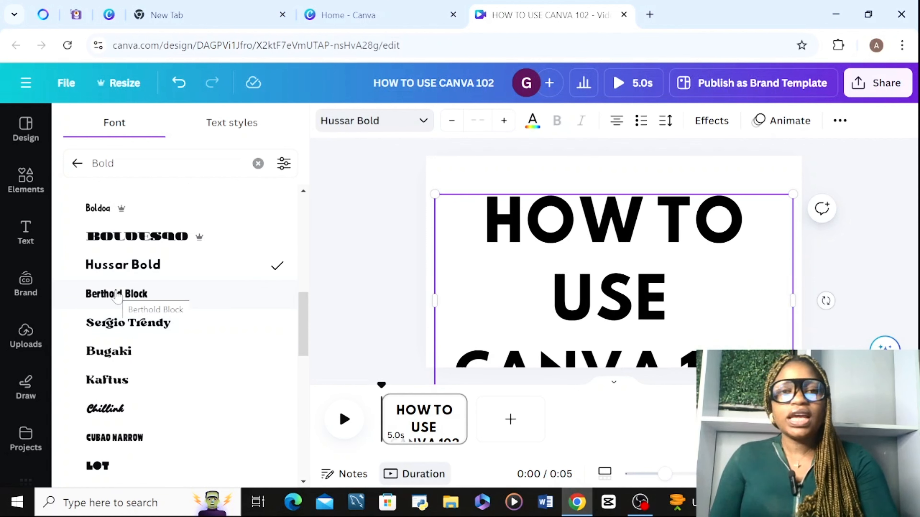
left_click(117, 296)
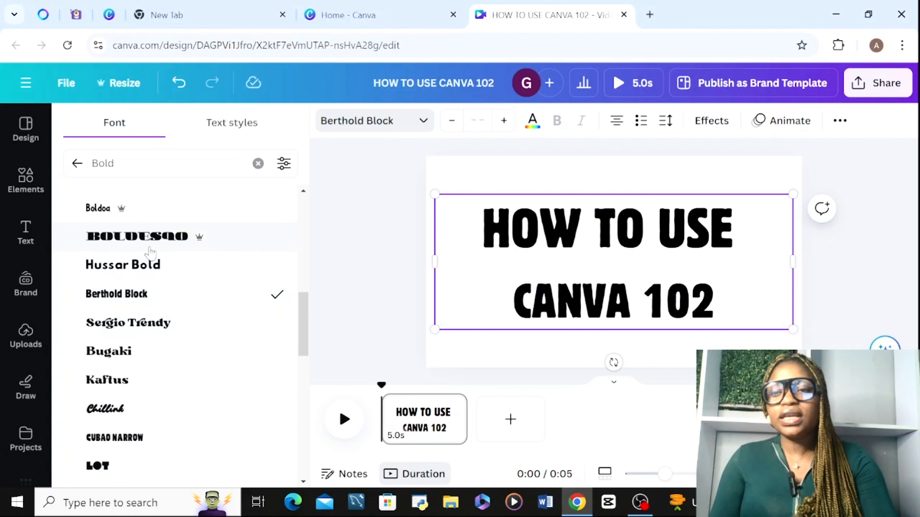
Apply Hussar Bold to the title, then resize, widen and reposition its text box so it sits centred on two lines.
left_click(141, 268)
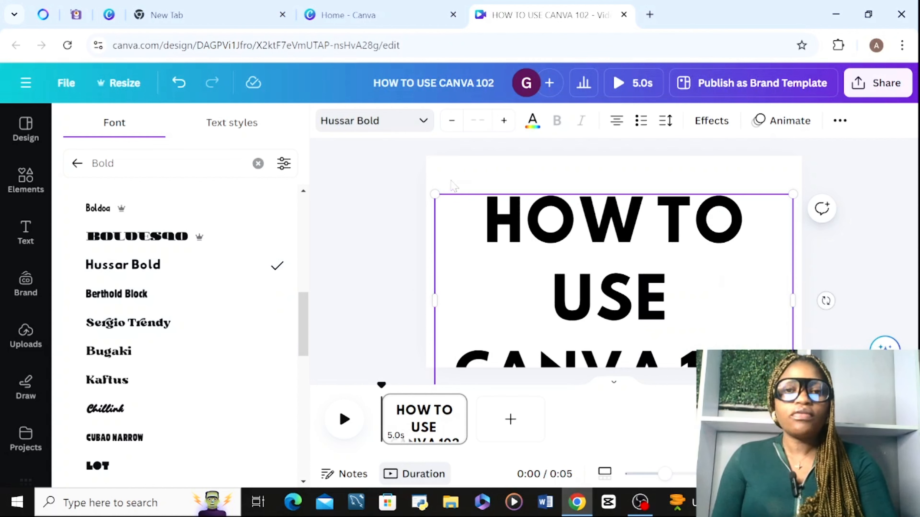
left_click_drag(435, 194, 502, 236)
left_click_drag(598, 304, 564, 236)
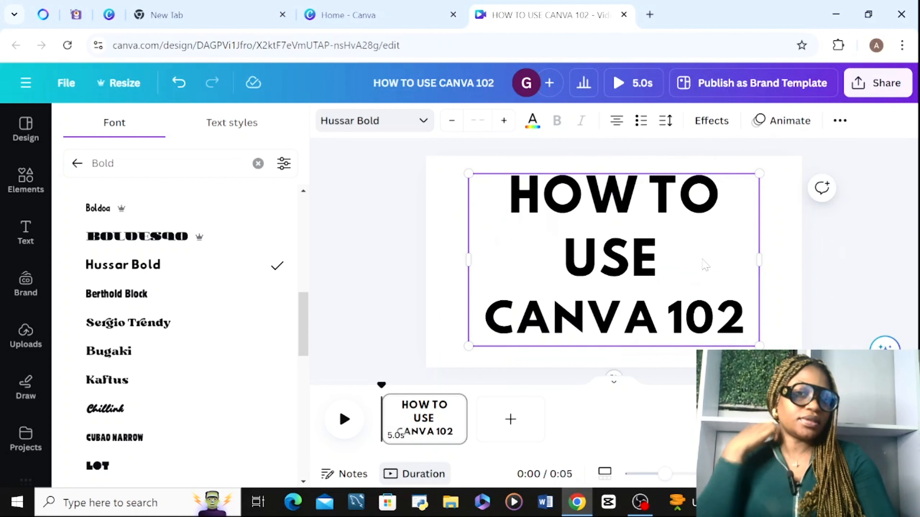
left_click_drag(759, 259, 796, 250)
left_click_drag(497, 216, 478, 250)
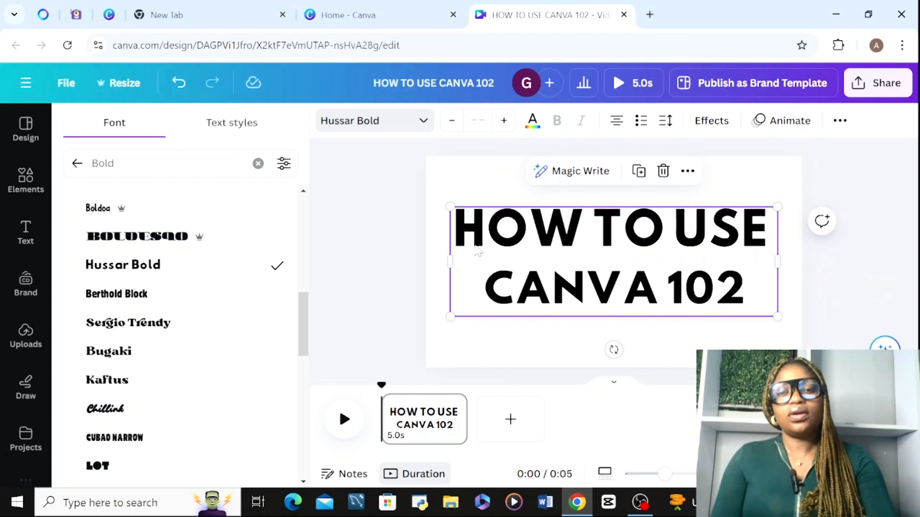
Leave the Bold font results, browse through the remaining font categories and filter the fonts by Hangul.
left_click(26, 232)
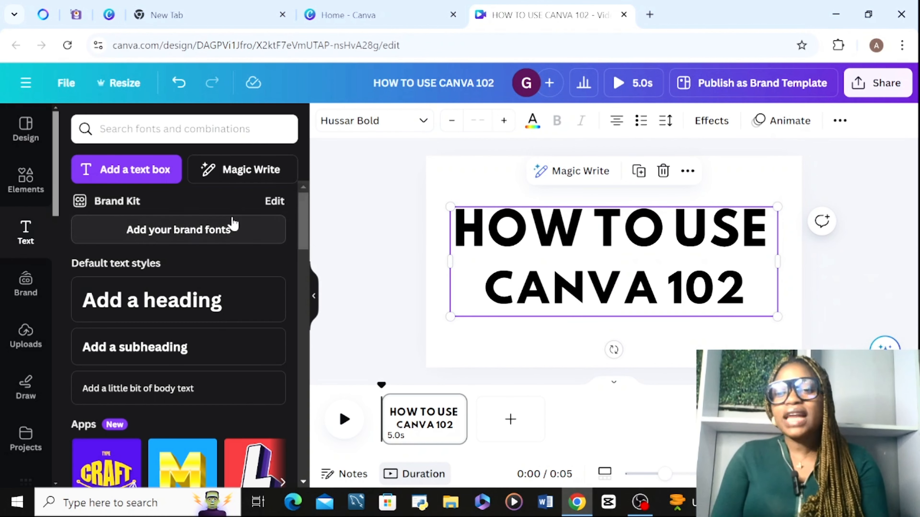
left_click(547, 246)
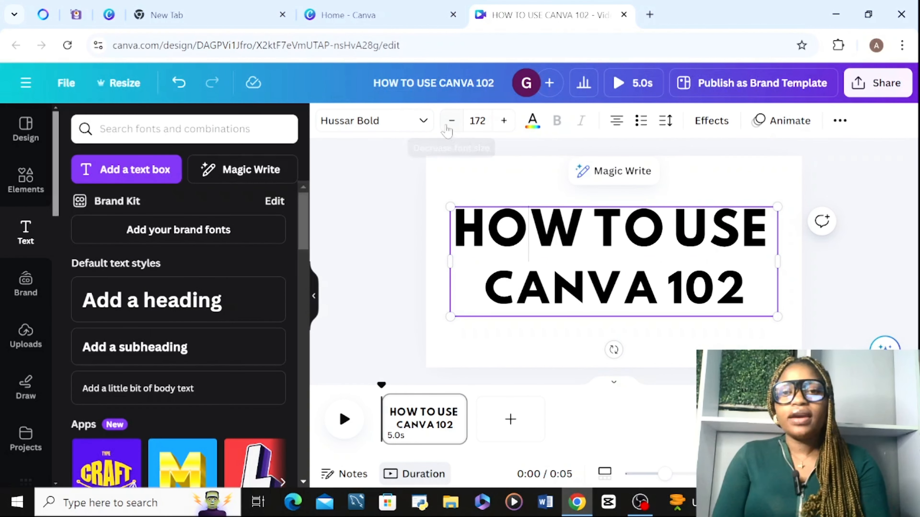
left_click(423, 125)
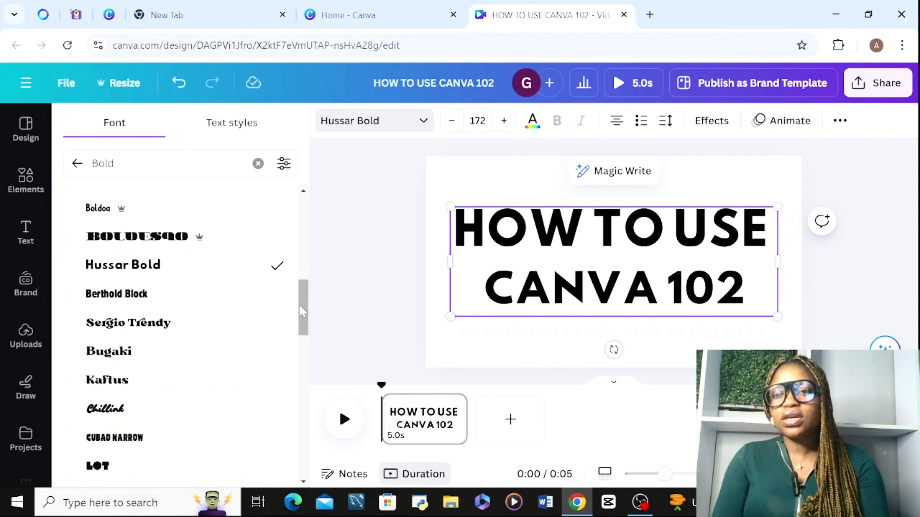
left_click_drag(306, 306, 305, 223)
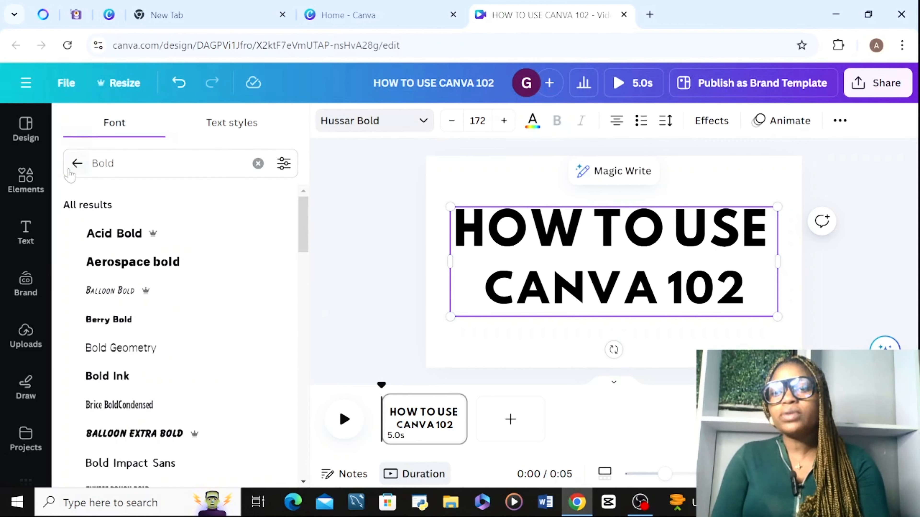
left_click(76, 164)
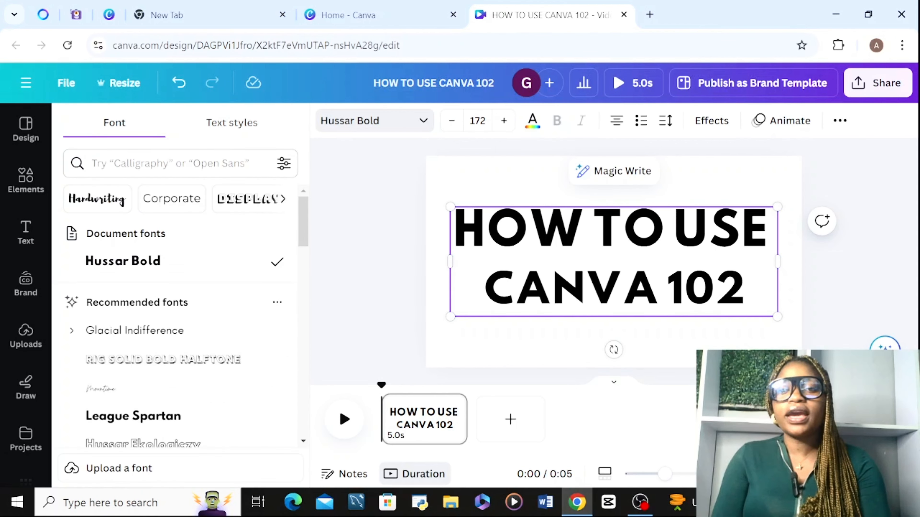
left_click(284, 199)
left_click(284, 199)
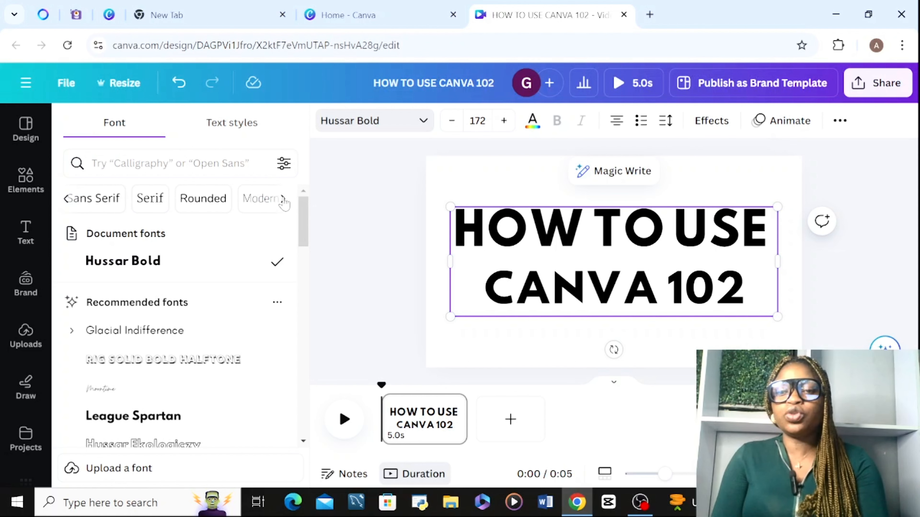
left_click(284, 199)
left_click(283, 199)
left_click(284, 199)
left_click(284, 199)
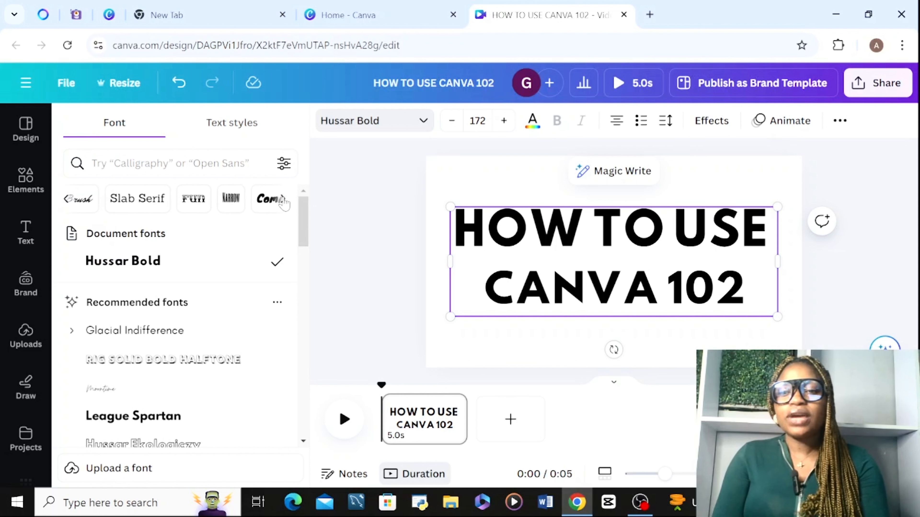
left_click(284, 200)
left_click(283, 199)
left_click(284, 200)
left_click(283, 200)
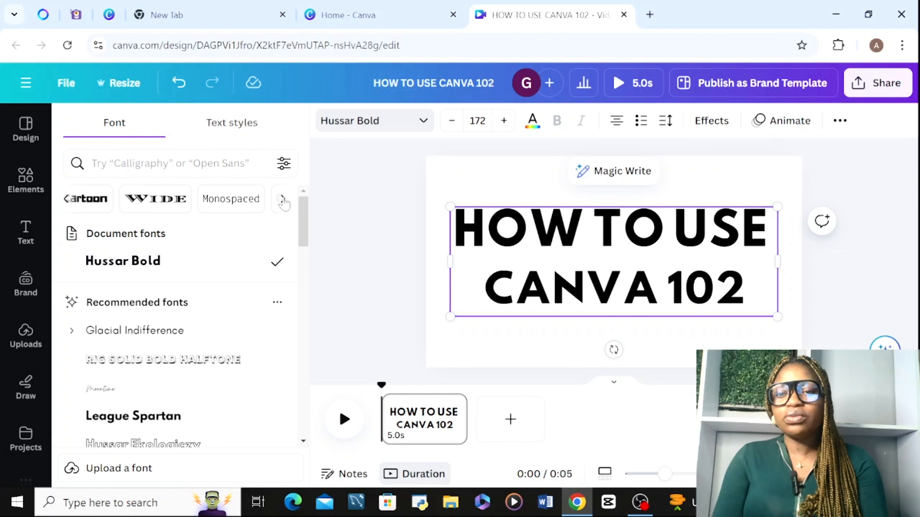
left_click(284, 200)
left_click(283, 199)
left_click(284, 199)
left_click(284, 199)
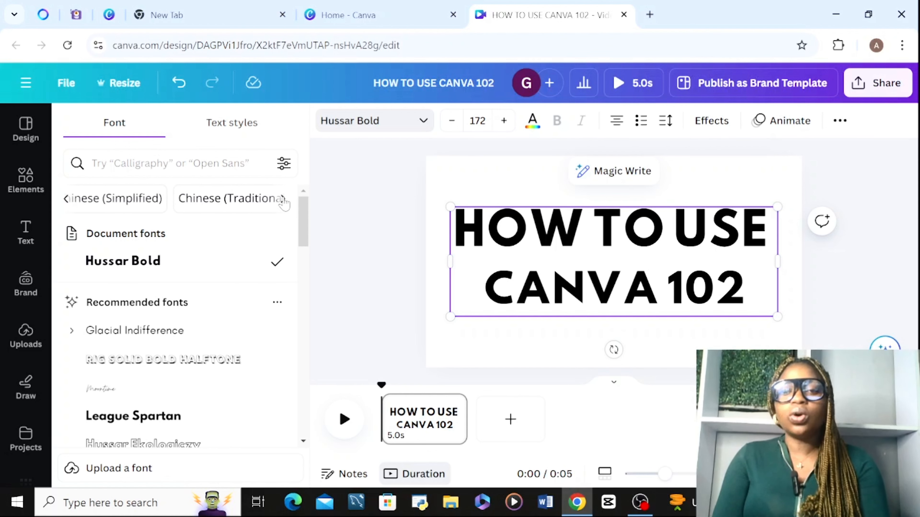
left_click(283, 199)
left_click(284, 200)
left_click(284, 200)
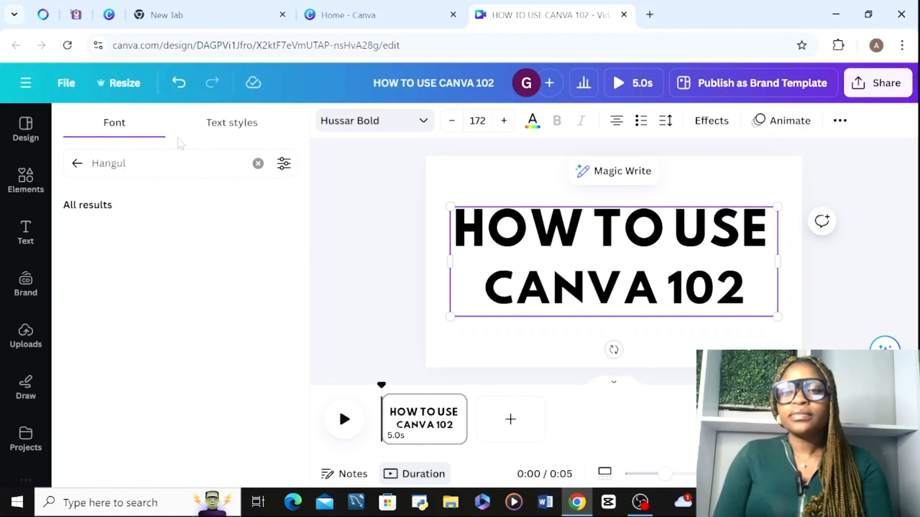
Examine the document text styles and the font details of the Subheading style, then close the font options.
left_click(221, 135)
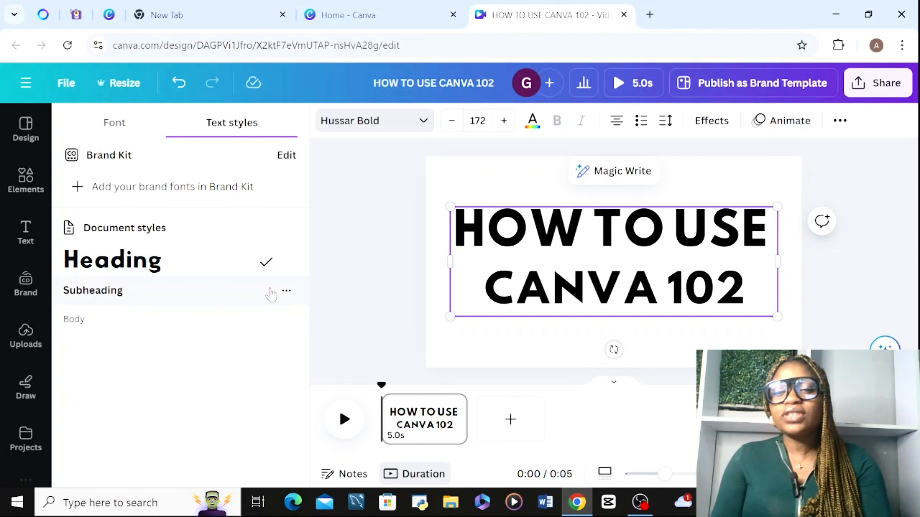
mouse_move(289, 301)
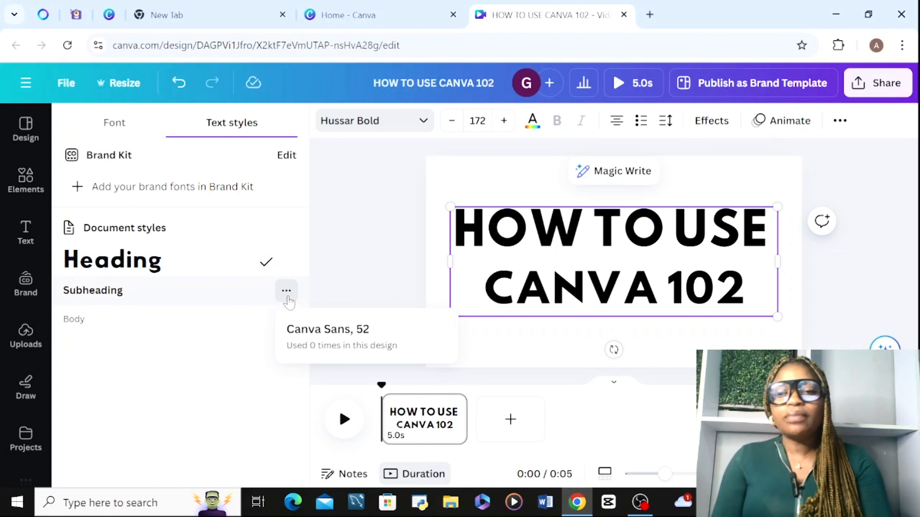
left_click(384, 122)
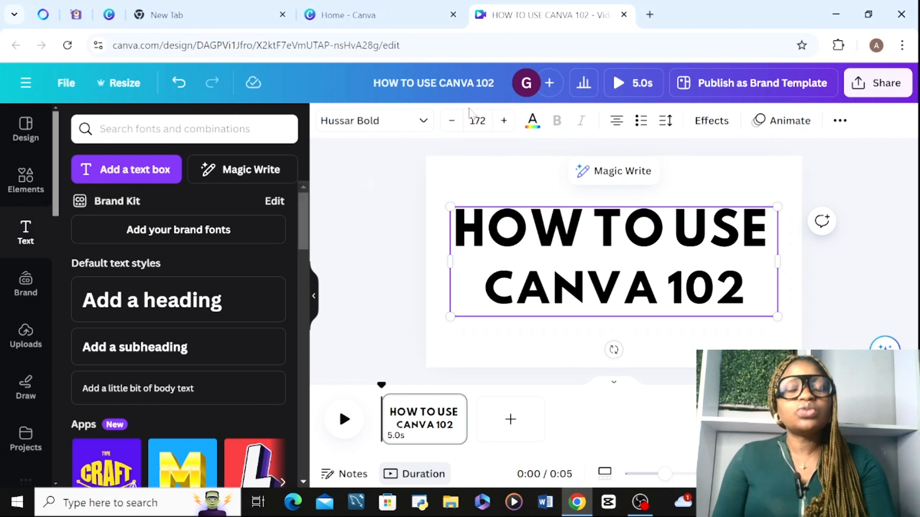
Decrease the font size of the "HOW TO USE" line in single steps and increase it back to 172.
left_click(451, 121)
left_click(452, 120)
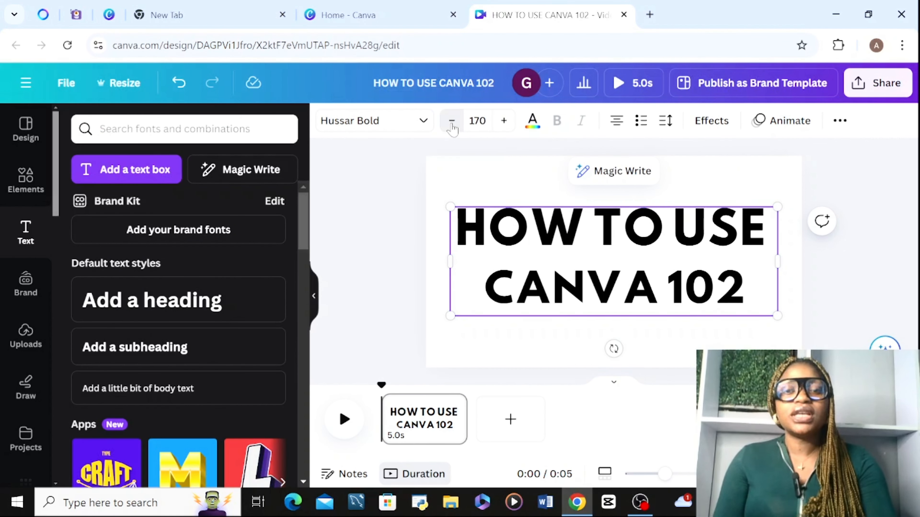
left_click(452, 123)
left_click(506, 122)
left_click(507, 122)
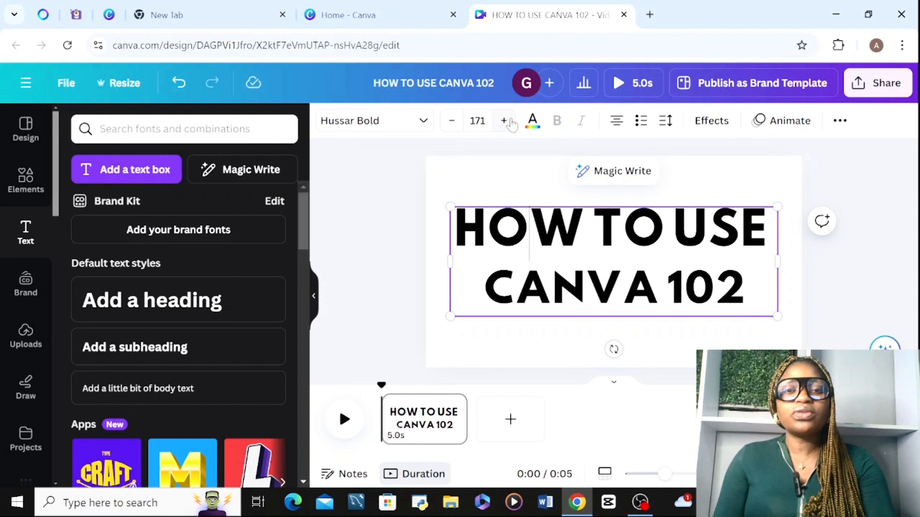
left_click(509, 122)
Set the font size of the "HOW TO USE" line to 200 and move the title up to fit the page.
left_click(477, 120)
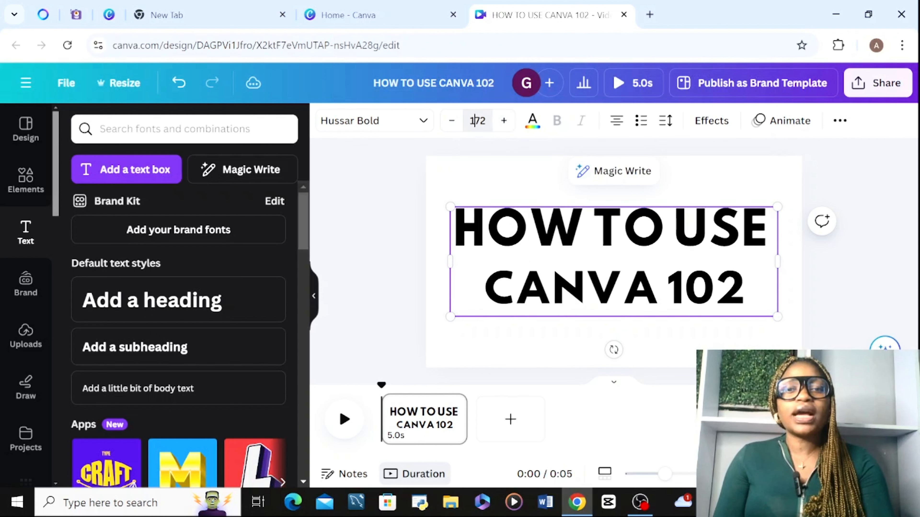
type("200")
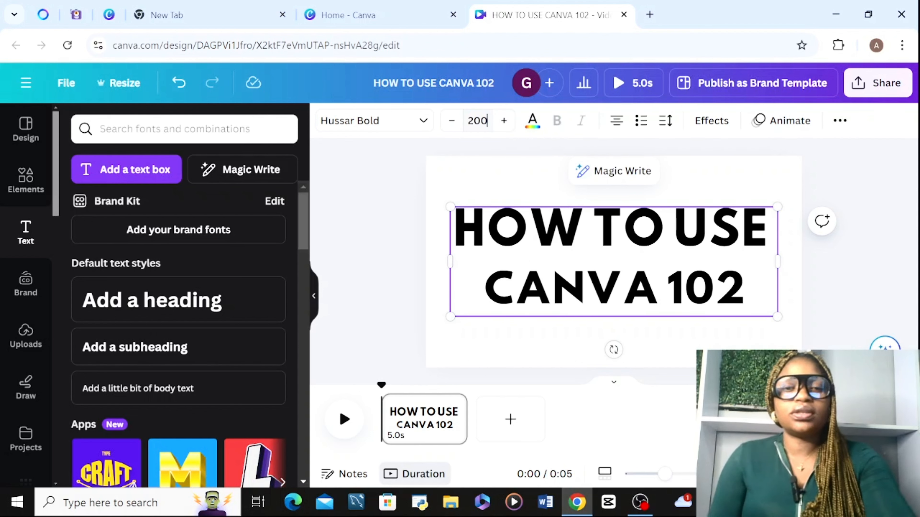
key("Return")
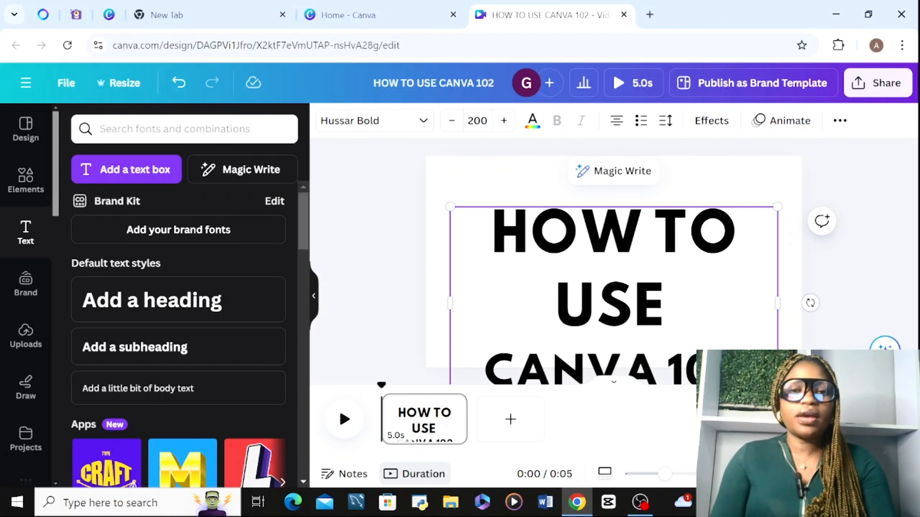
left_click_drag(535, 298, 545, 265)
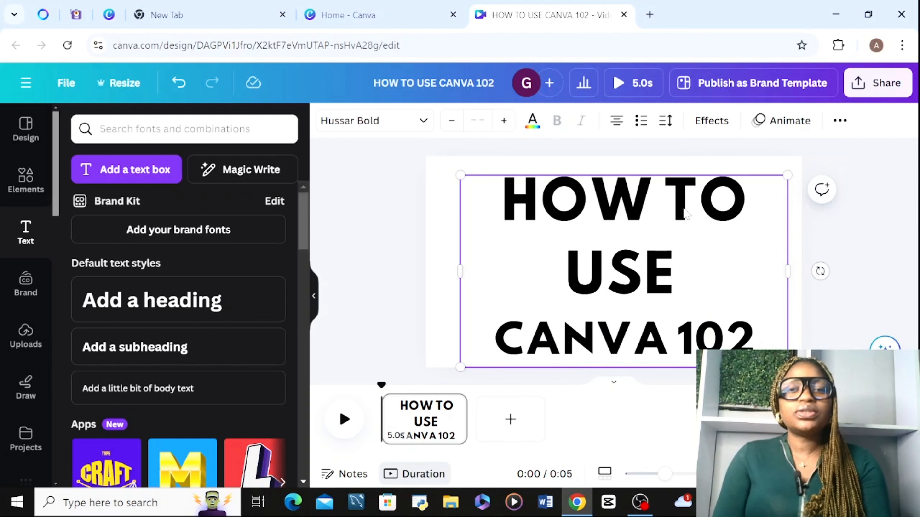
Open the text colour options for the title.
left_click(539, 127)
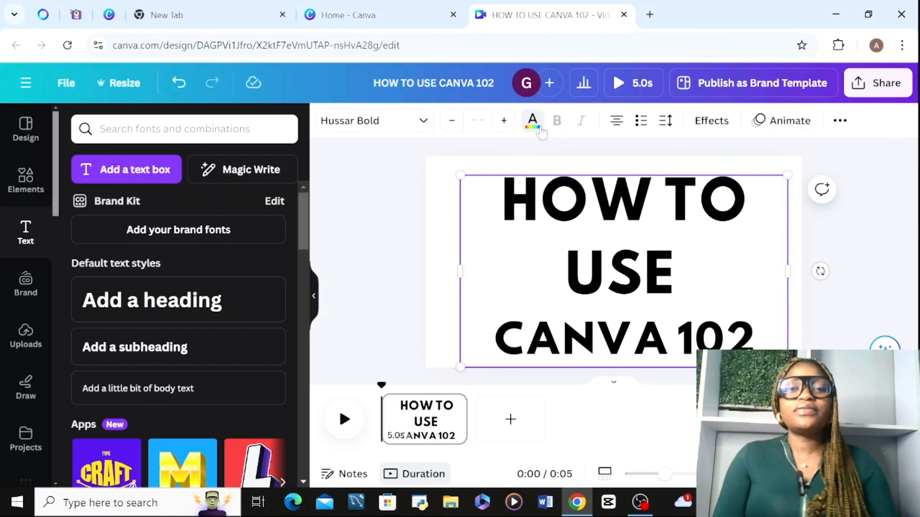
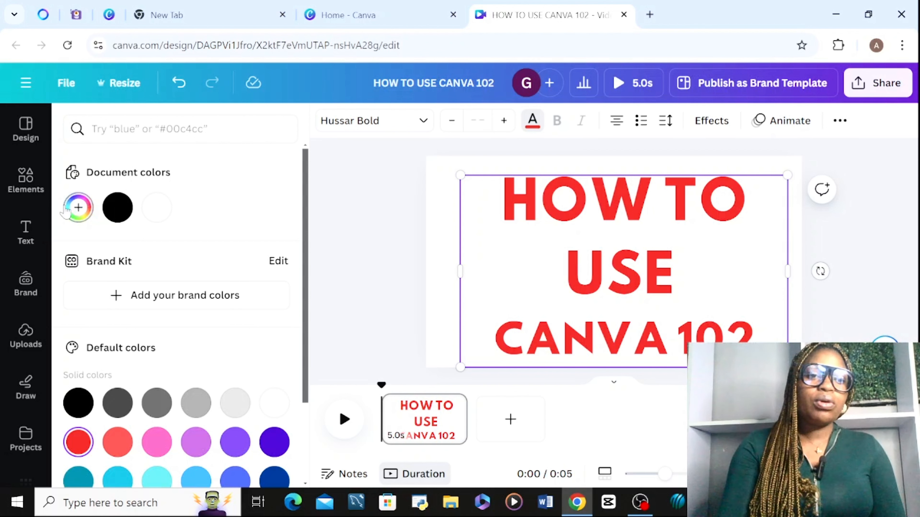
Try a range of custom red, brown and pale pink shades on the title text, ending with dark red #6E1010.
left_click(78, 207)
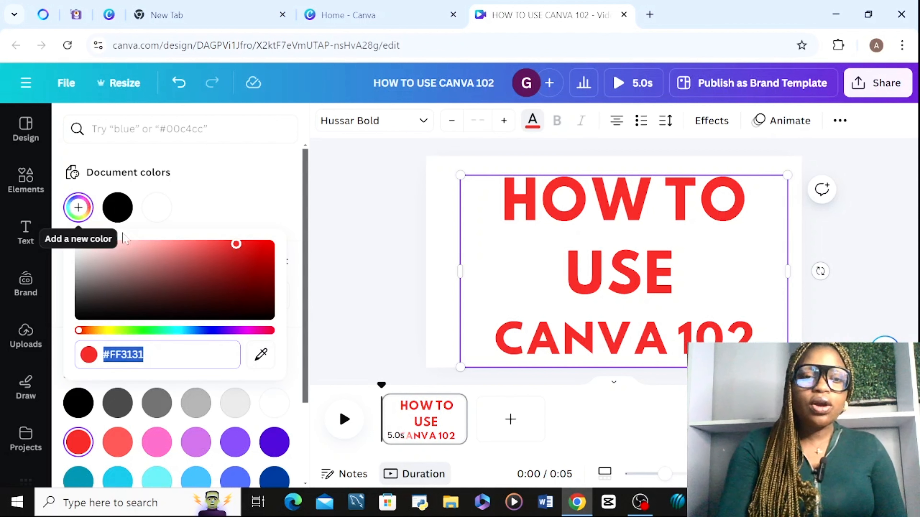
left_click(196, 264)
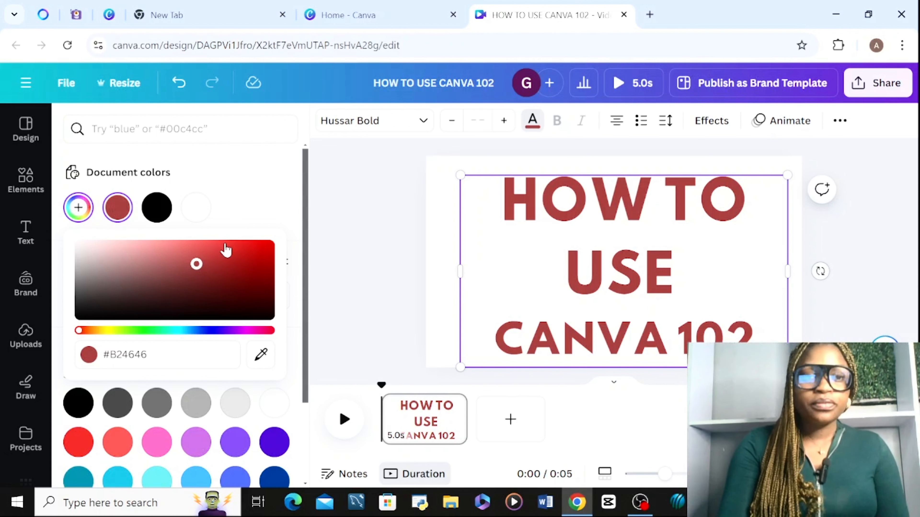
left_click(258, 253)
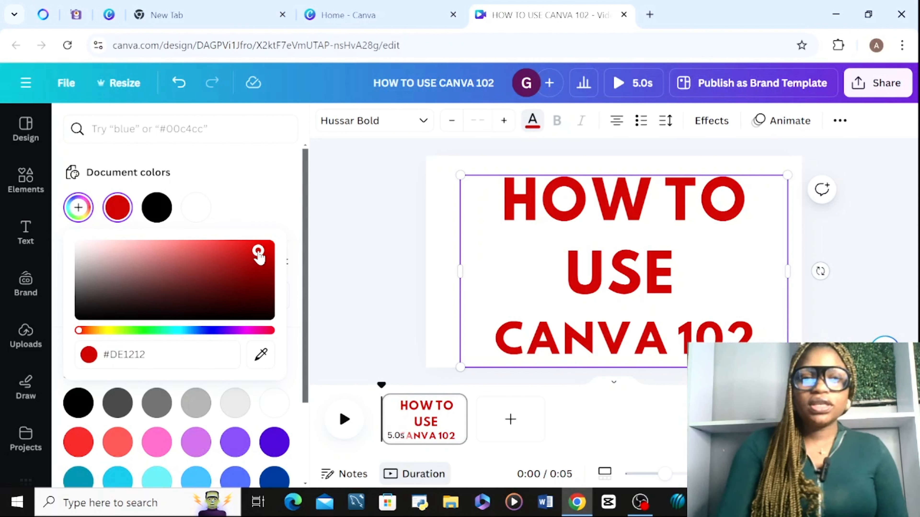
left_click(258, 306)
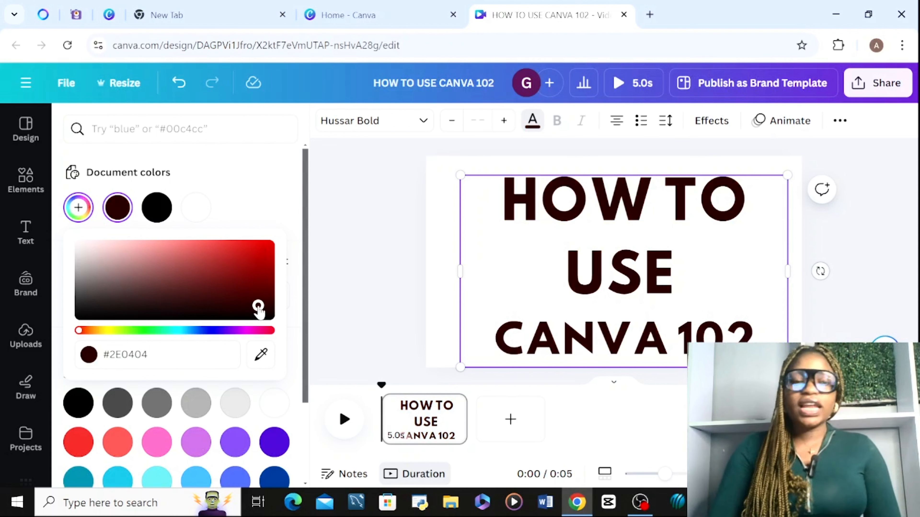
left_click(228, 298)
left_click(170, 296)
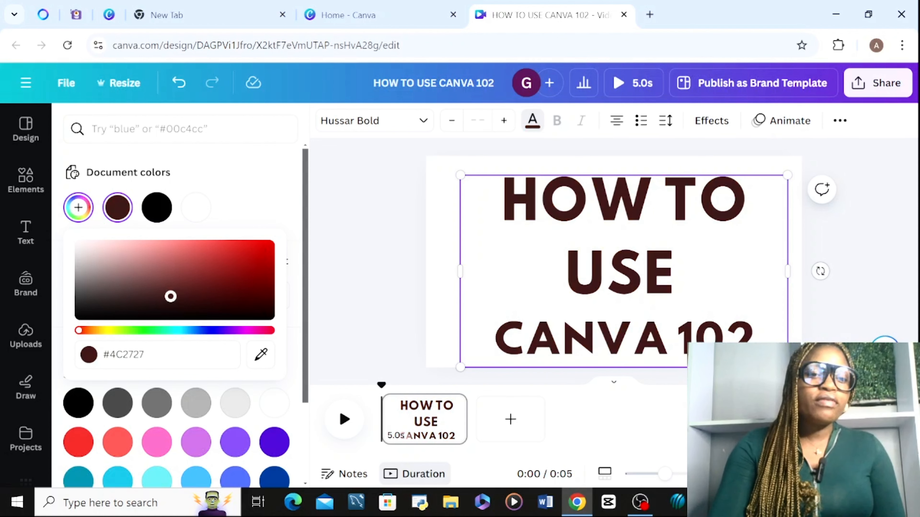
left_click(117, 242)
left_click(148, 297)
left_click(228, 294)
left_click(255, 300)
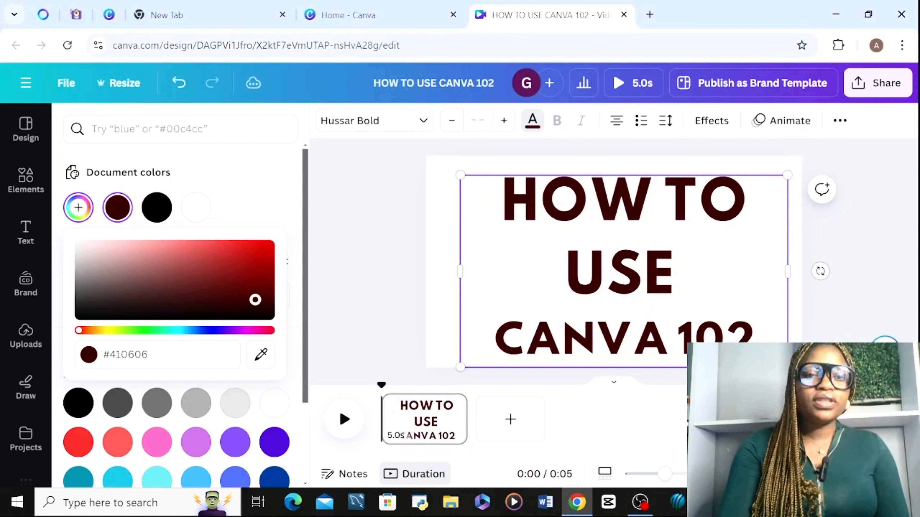
left_click(245, 275)
left_click(211, 269)
left_click(155, 279)
left_click(111, 301)
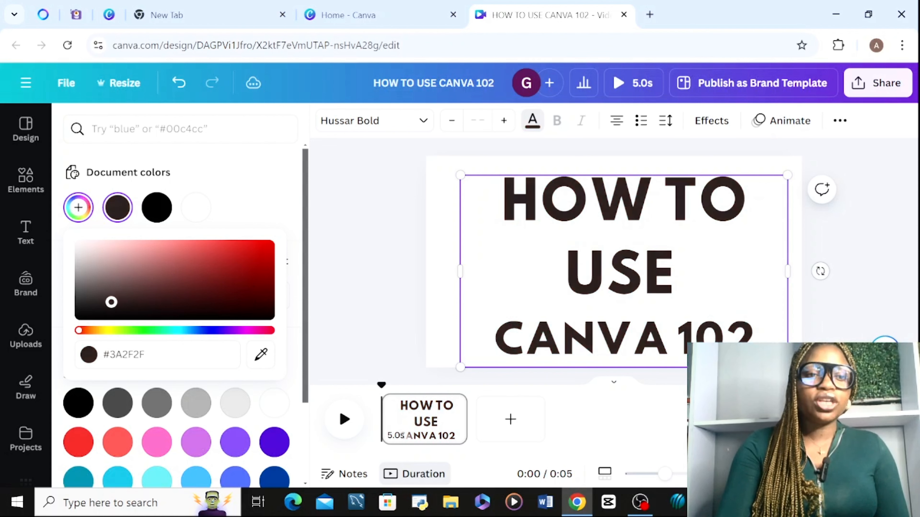
left_click(81, 255)
left_click(109, 261)
left_click(82, 256)
left_click(88, 248)
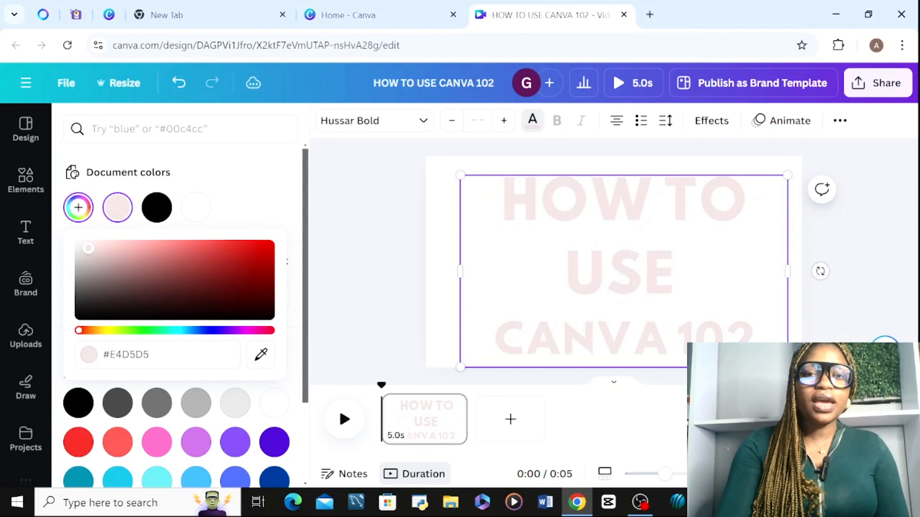
left_click(90, 281)
left_click(82, 314)
left_click(196, 316)
left_click(251, 264)
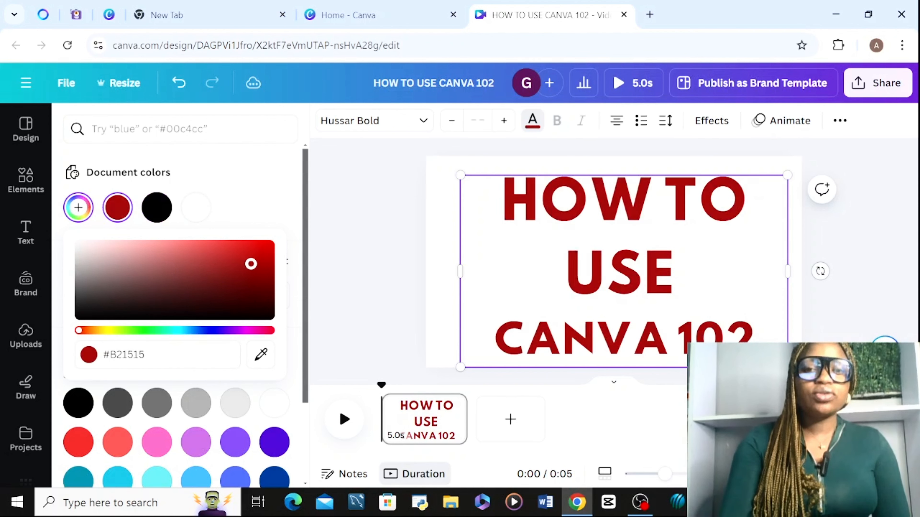
left_click(202, 255)
left_click(236, 273)
left_click(246, 285)
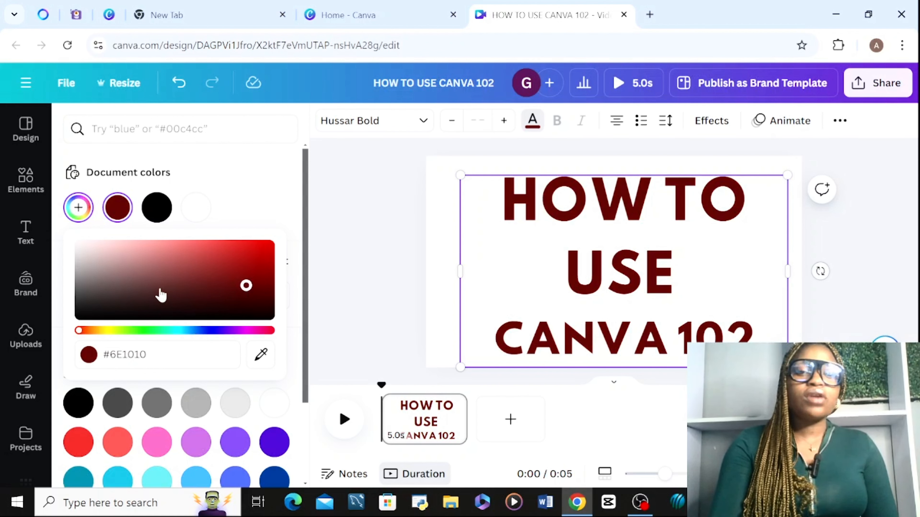
Shift the title's custom colour hue through green to teal, darken it to near-black #000101 and close the colour picker.
left_click(107, 331)
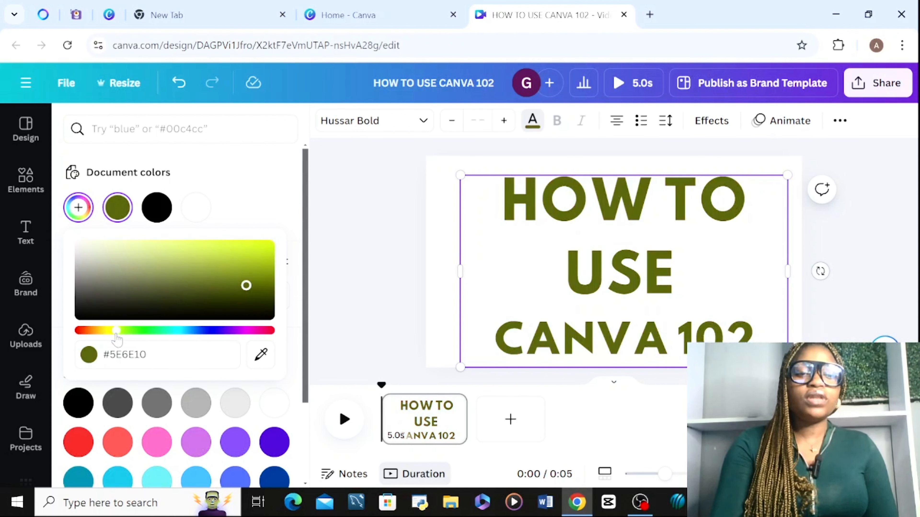
left_click(131, 331)
left_click_drag(260, 279, 192, 272)
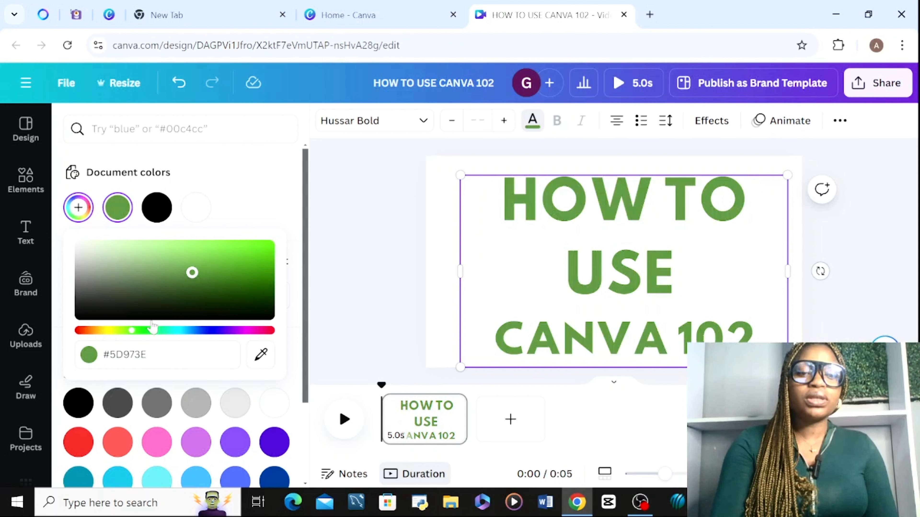
left_click_drag(152, 331, 177, 331)
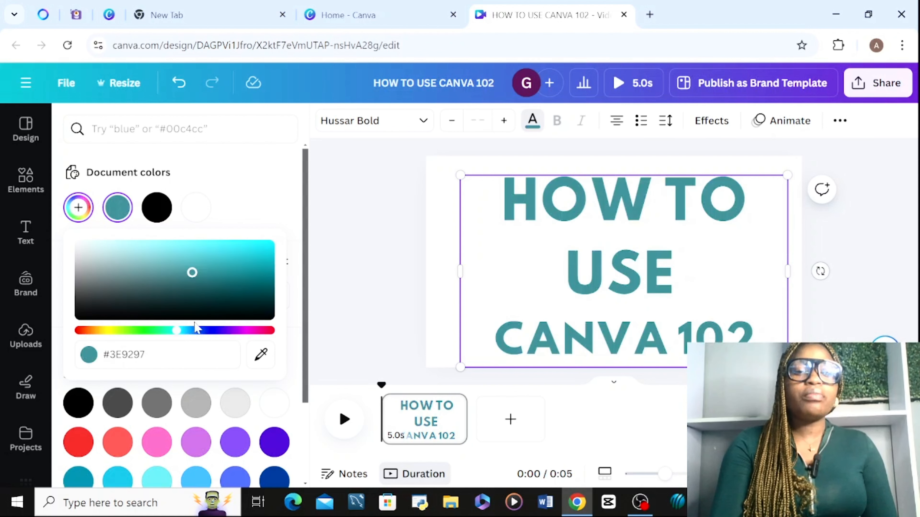
left_click(205, 316)
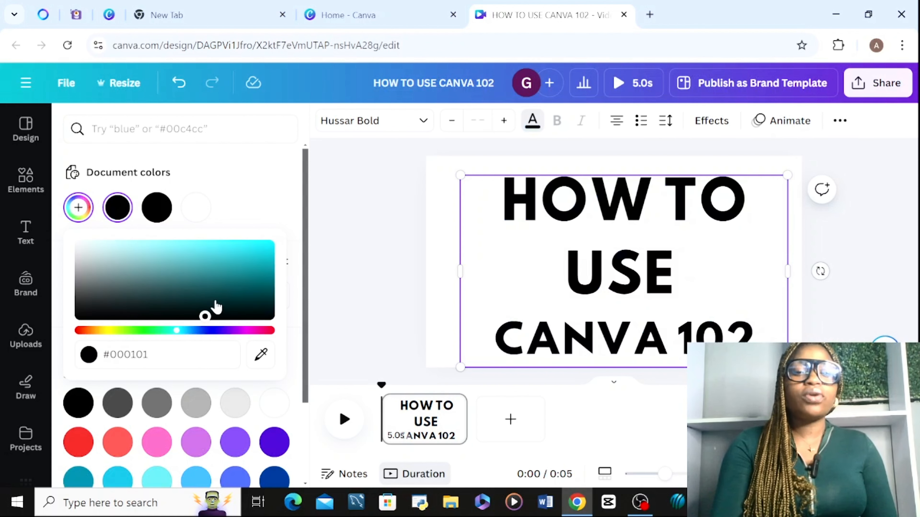
left_click(346, 358)
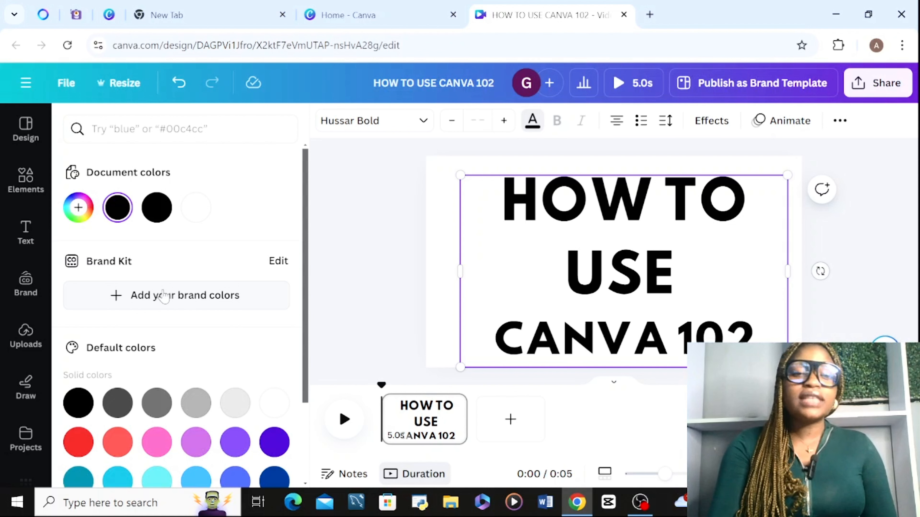
left_click(163, 296)
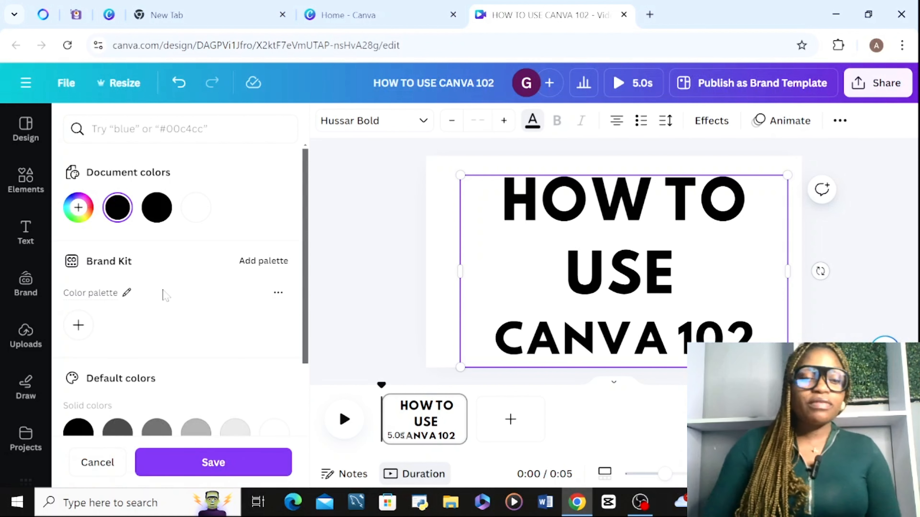
left_click(78, 324)
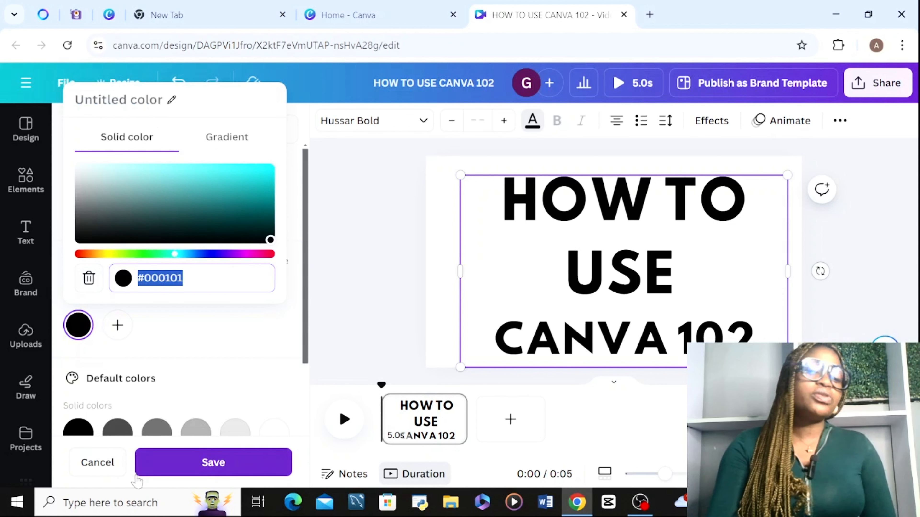
left_click(116, 469)
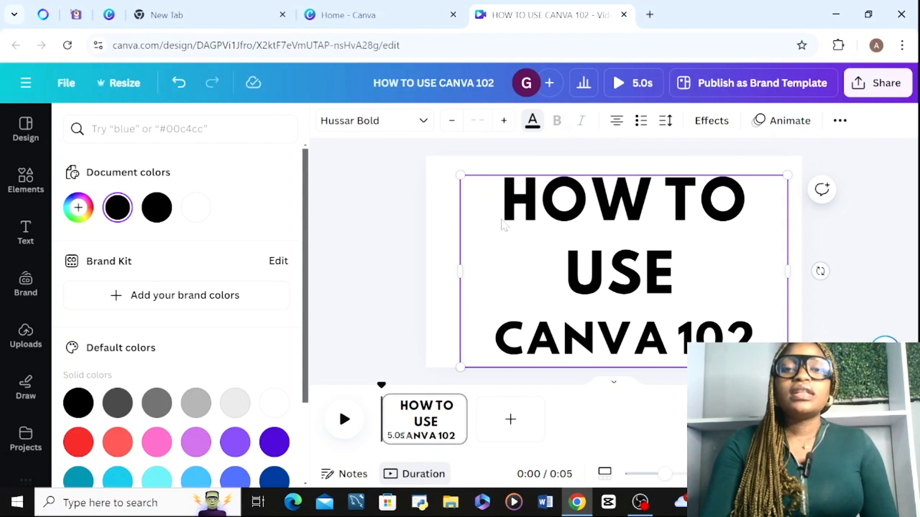
Change the font of the "HOW TO USE" line to Antic and close the font list.
left_click(536, 217)
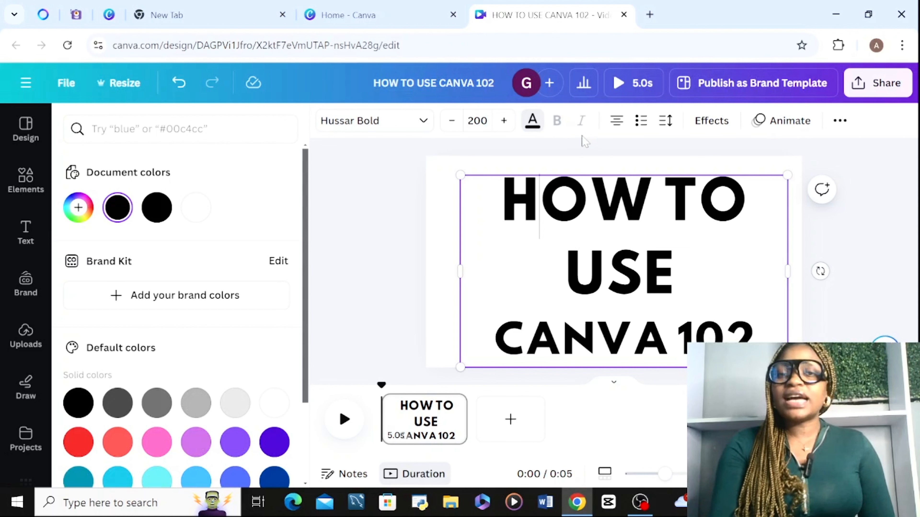
left_click(418, 122)
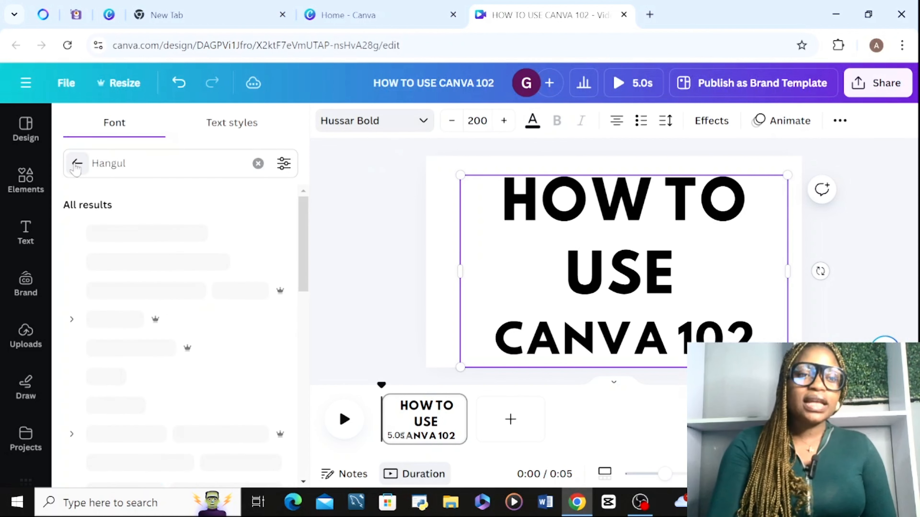
left_click(77, 165)
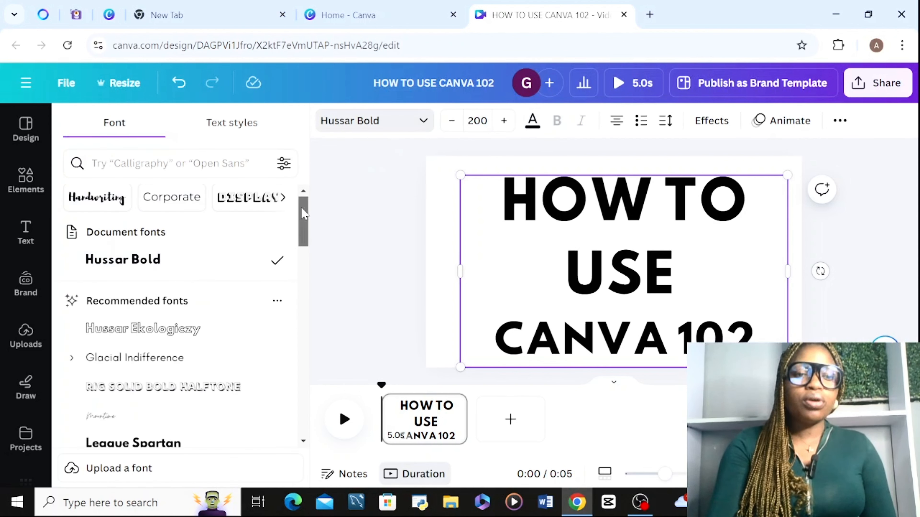
left_click_drag(304, 212, 297, 281)
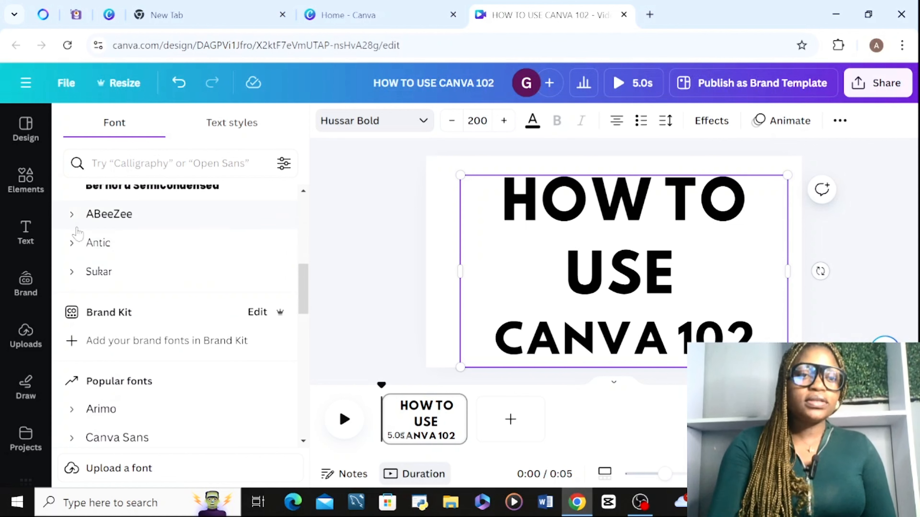
left_click(95, 242)
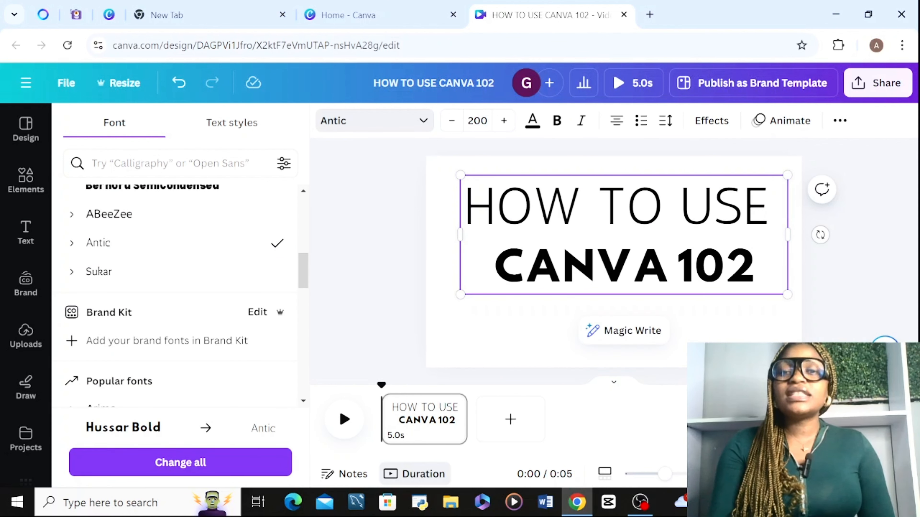
left_click(397, 185)
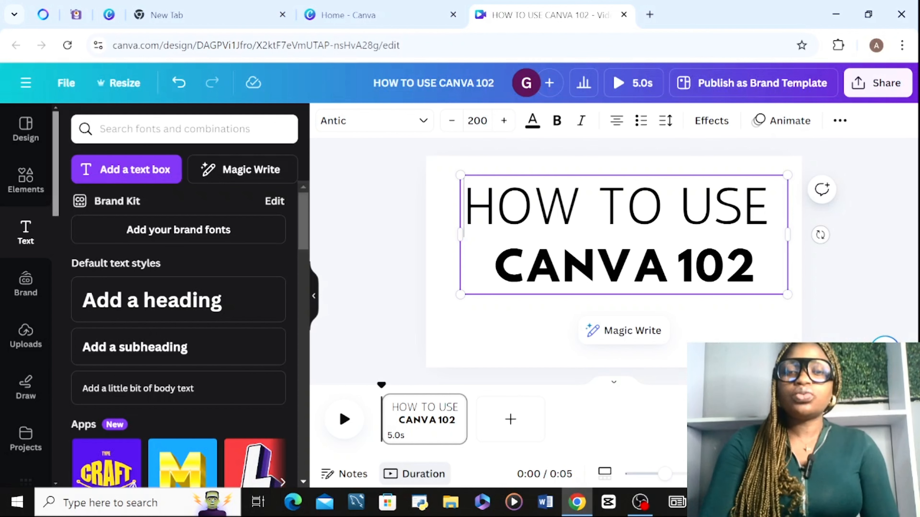
Make the "HOW TO USE" line bold.
left_click_drag(465, 209, 769, 210)
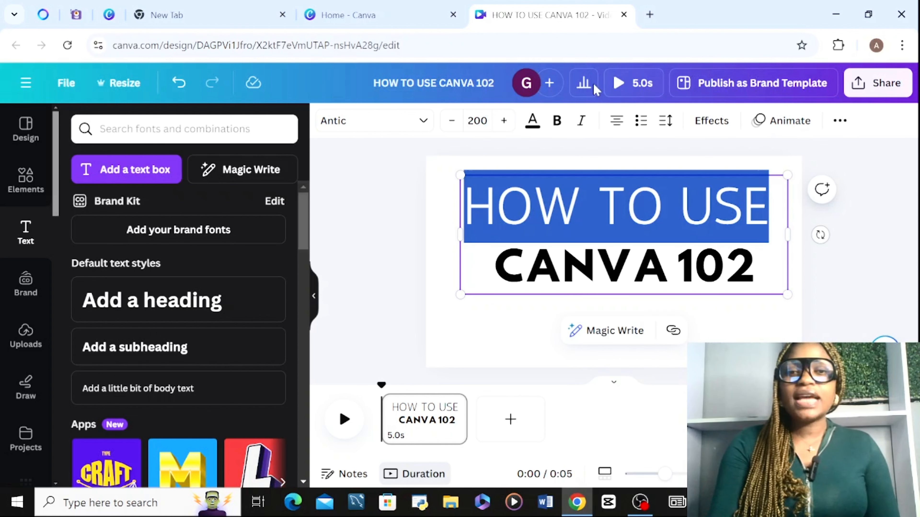
left_click(557, 121)
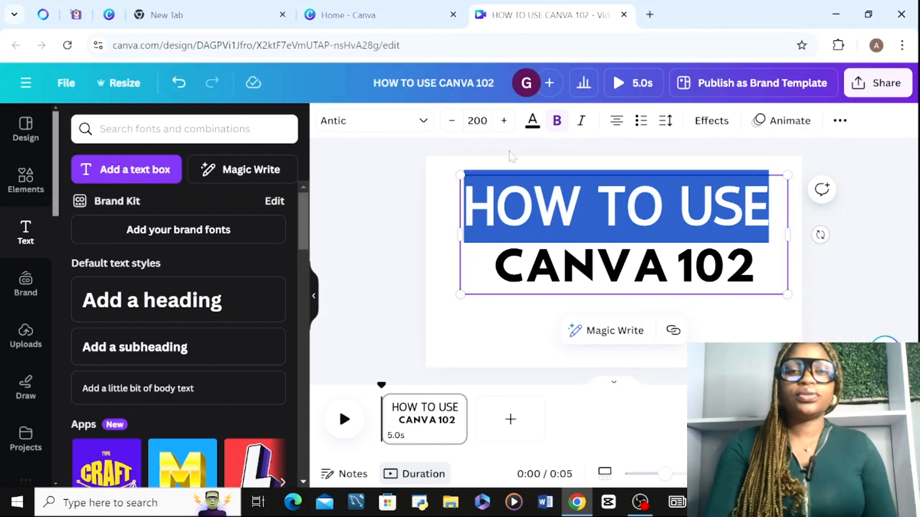
left_click(417, 217)
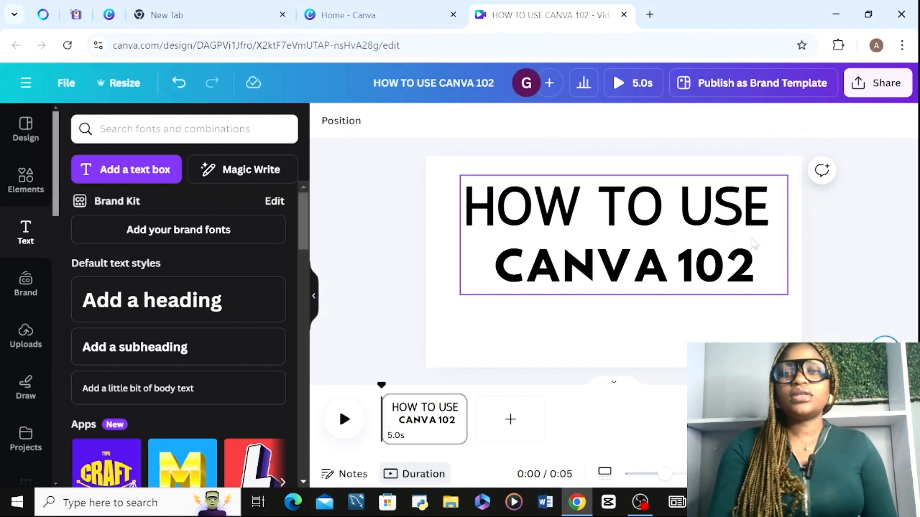
Select the "HOW TO USE" line again and make it italic.
left_click(754, 244)
left_click(765, 220)
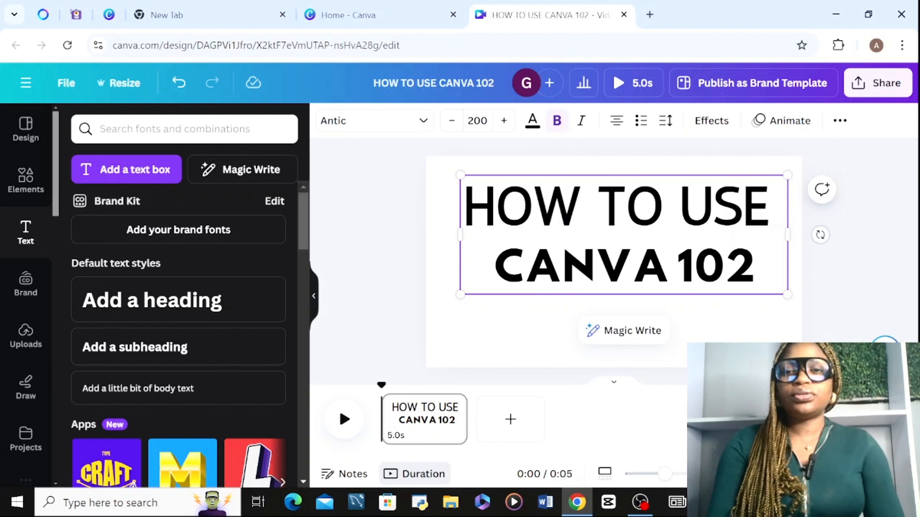
left_click_drag(768, 219, 457, 201)
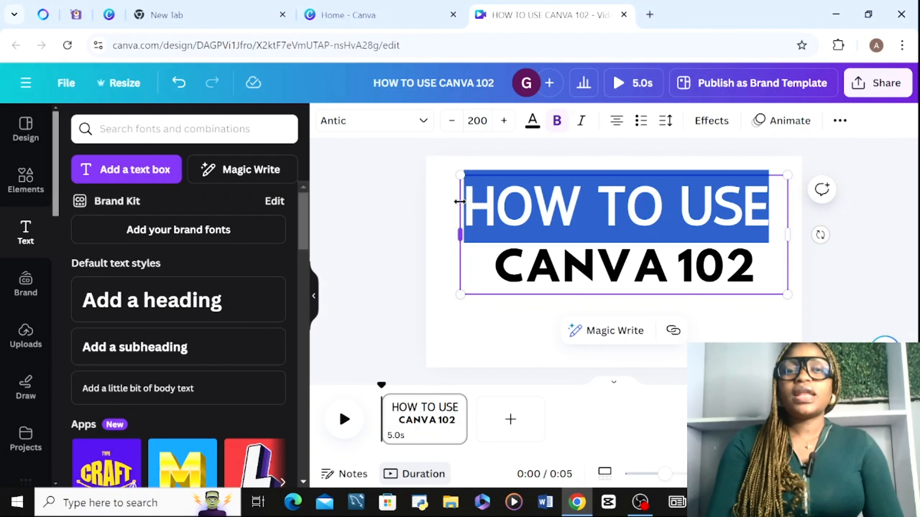
left_click(589, 122)
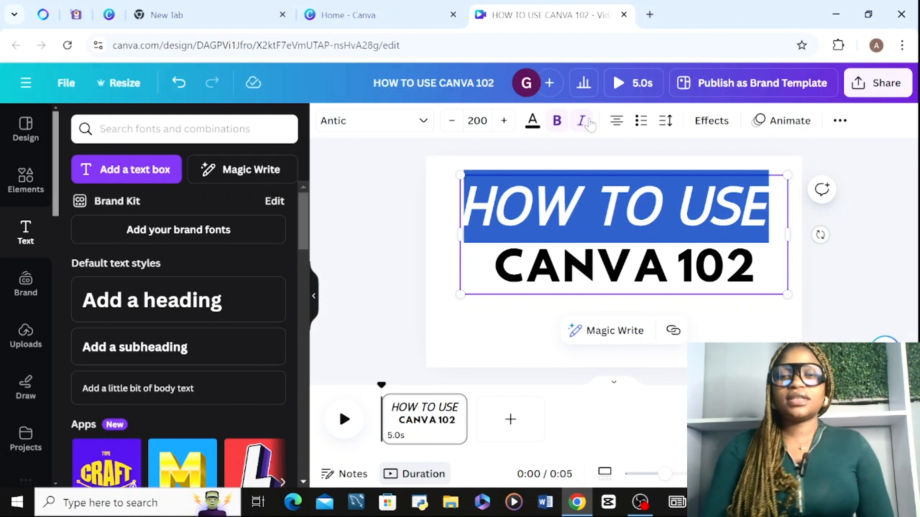
left_click(425, 174)
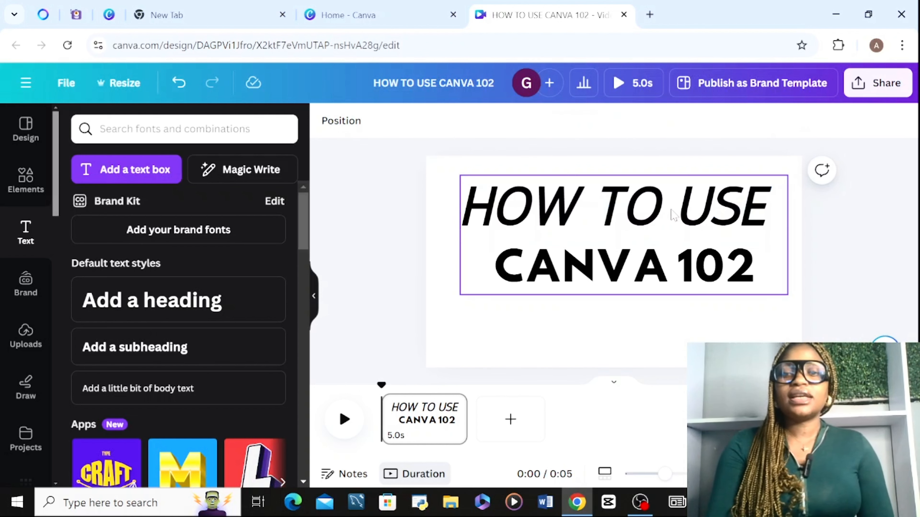
Undo the italic, bold and Antic font changes on the "HOW TO USE" line.
left_click(671, 210)
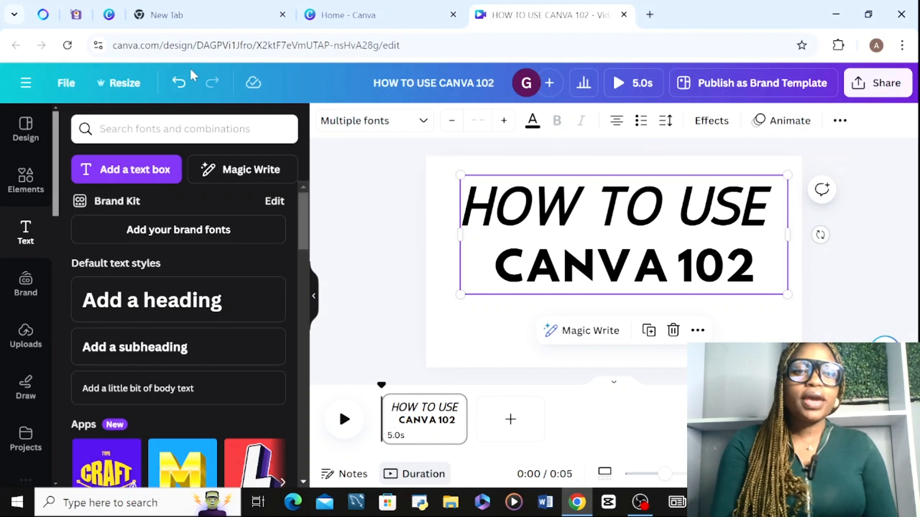
left_click(177, 93)
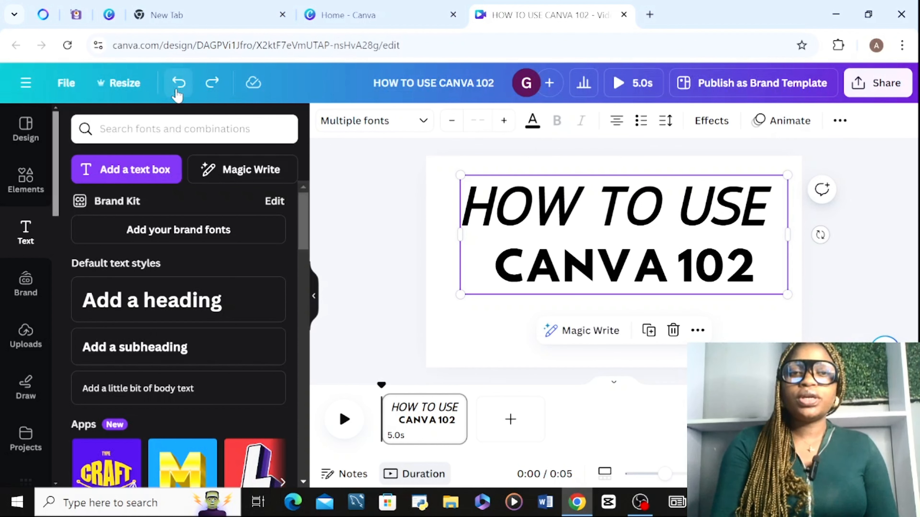
left_click(177, 94)
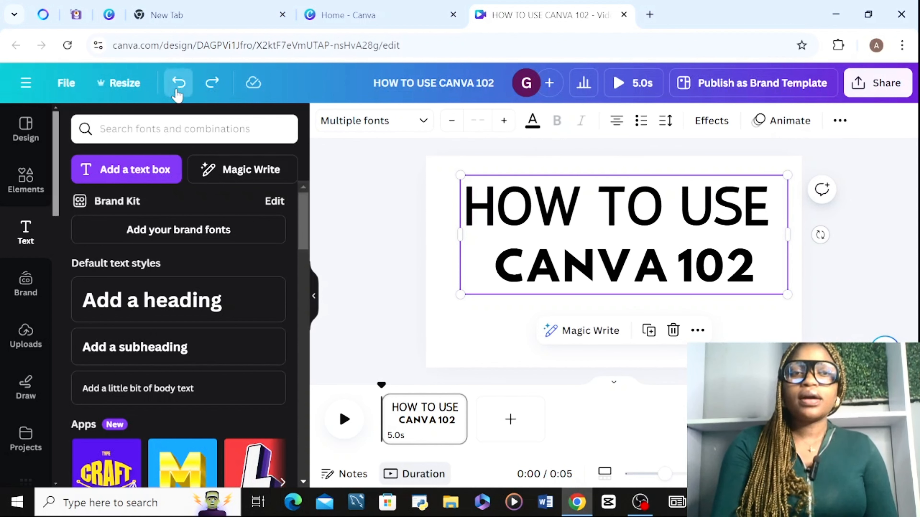
left_click(177, 92)
left_click(177, 93)
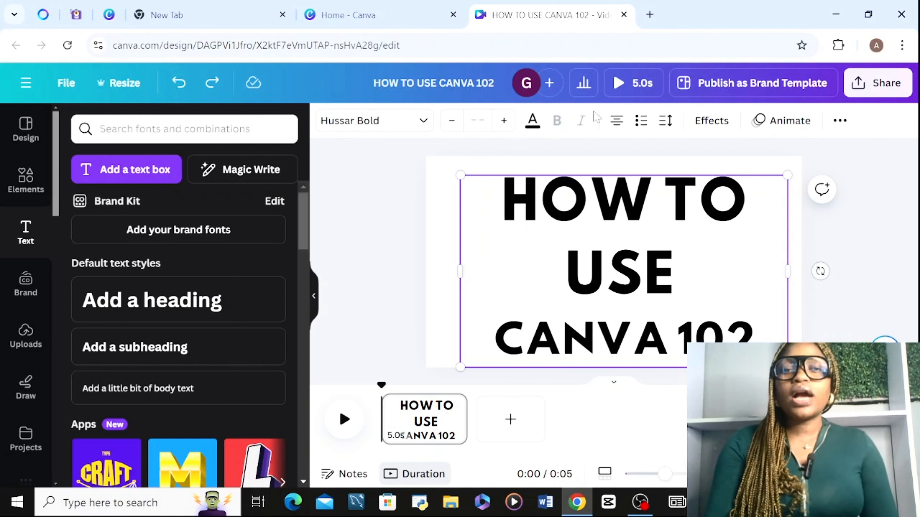
Try left, right and centred alignment on the "HOW TO USE CANVA 102" title.
left_click(617, 121)
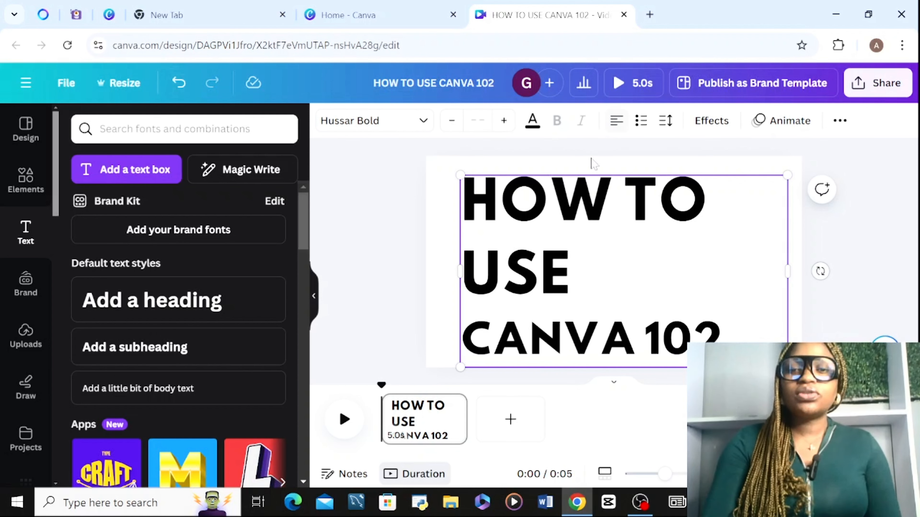
left_click(617, 120)
left_click(617, 121)
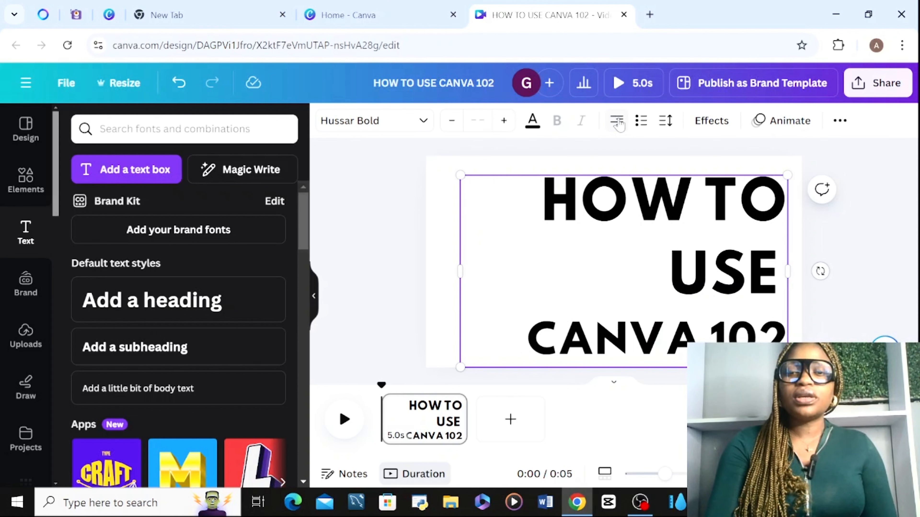
left_click(617, 122)
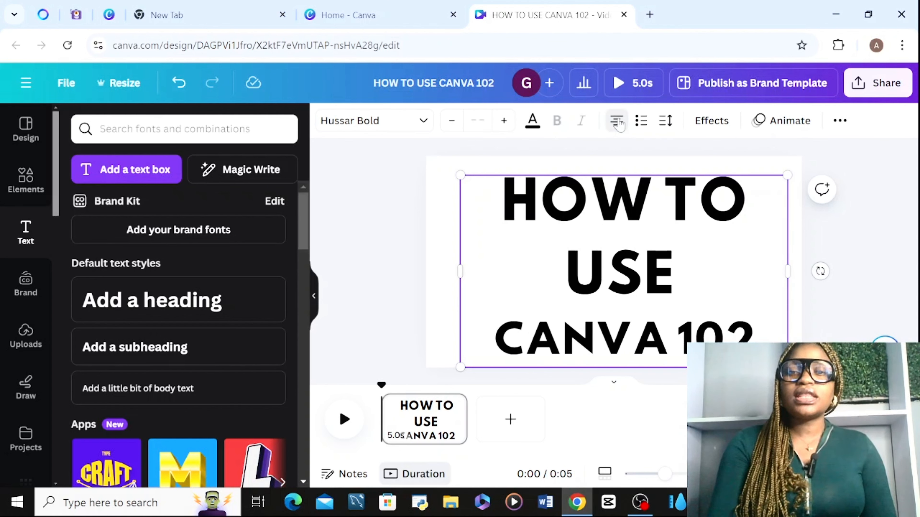
left_click(618, 122)
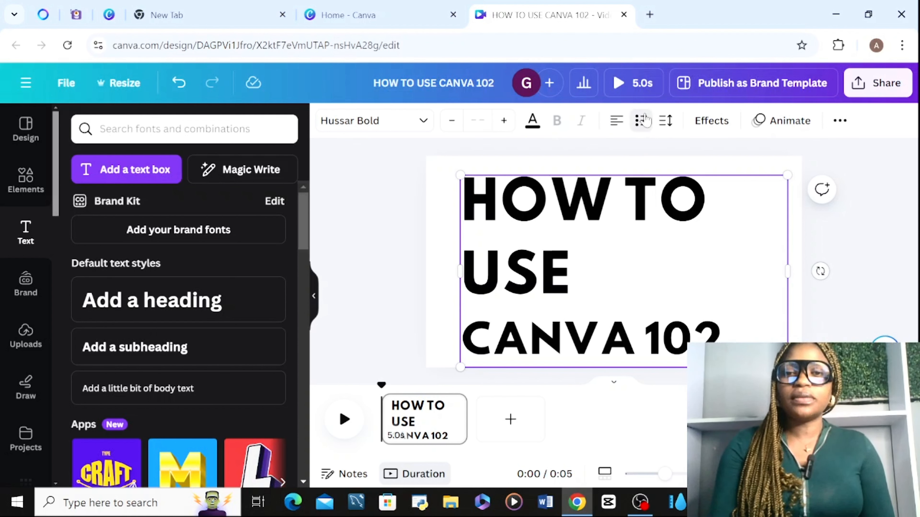
left_click(428, 235)
left_click(512, 235)
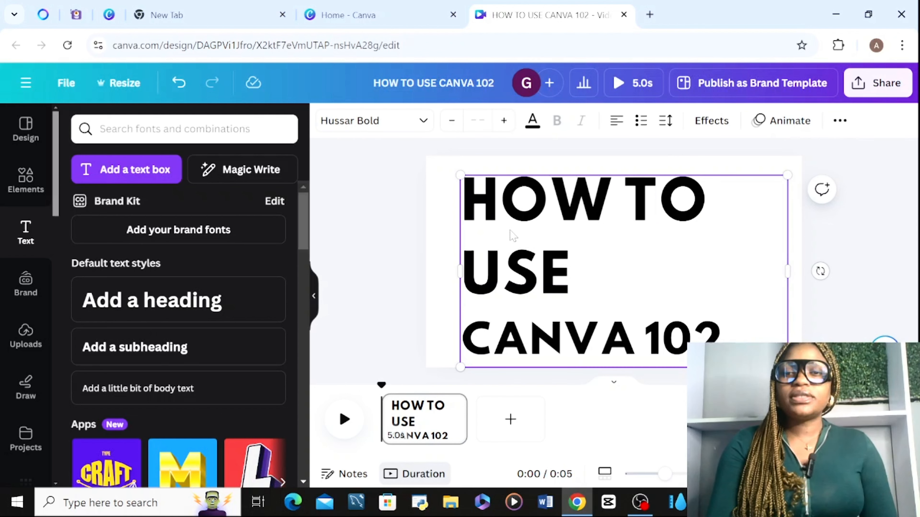
Try bulleted and numbered list formatting on the title, then remove the list formatting.
left_click(641, 121)
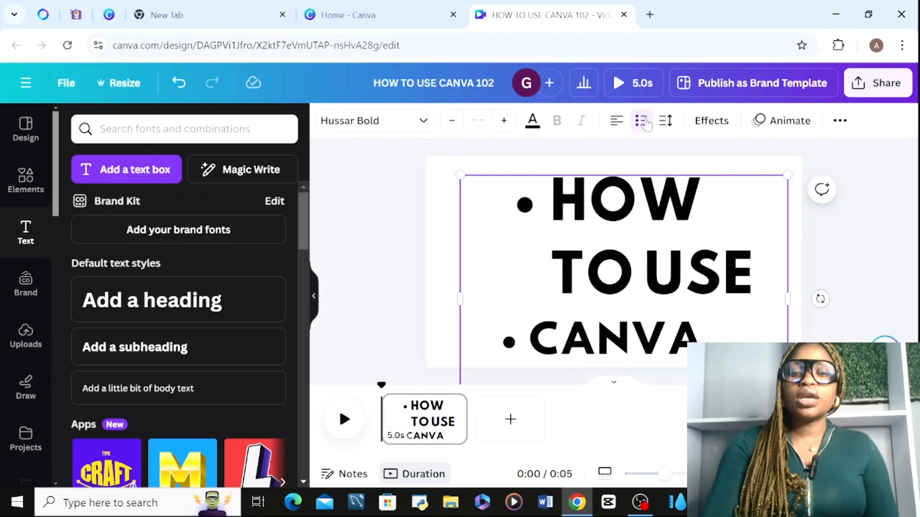
left_click(642, 121)
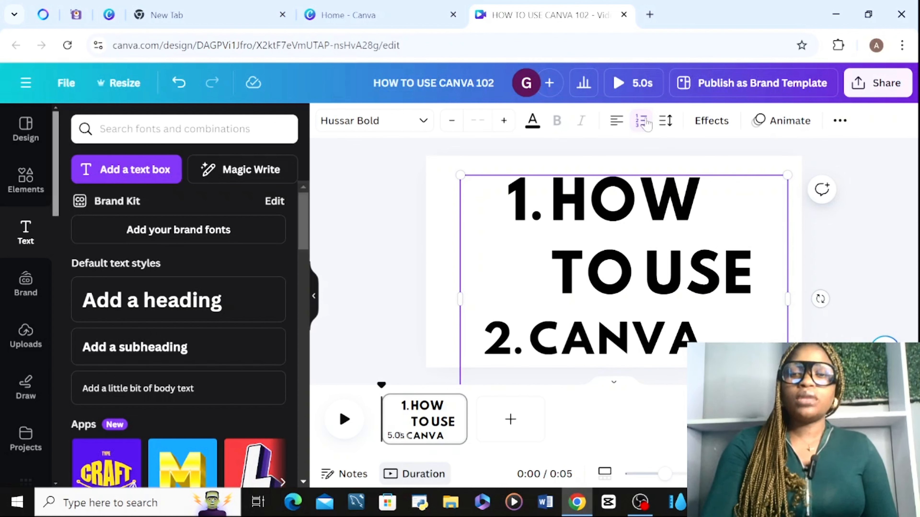
left_click(641, 121)
left_click(642, 122)
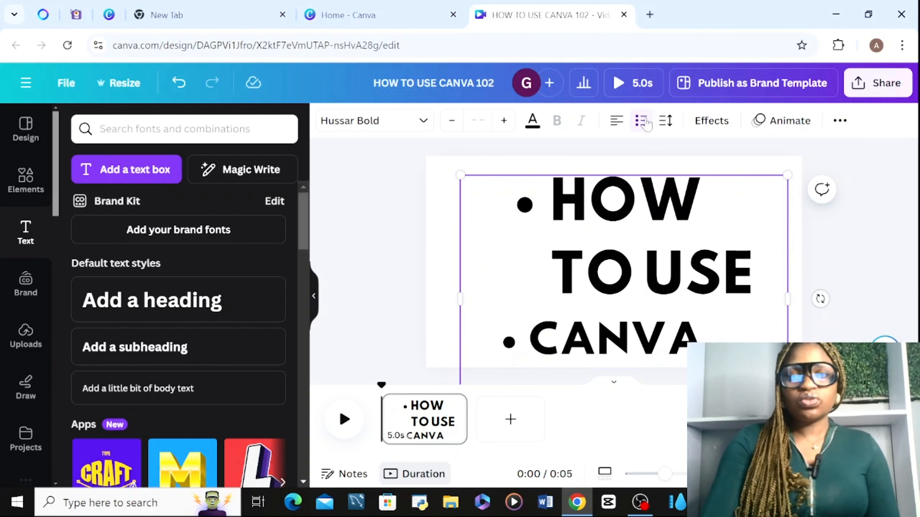
left_click(642, 121)
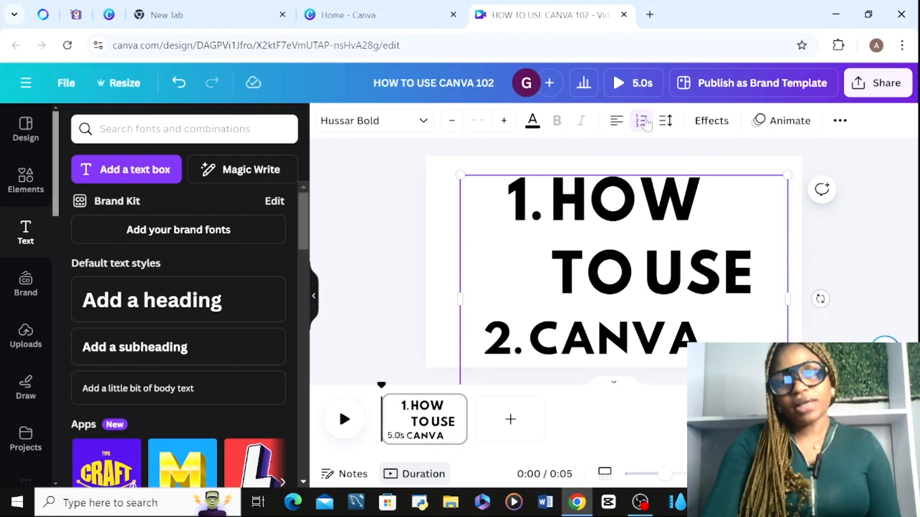
left_click(642, 122)
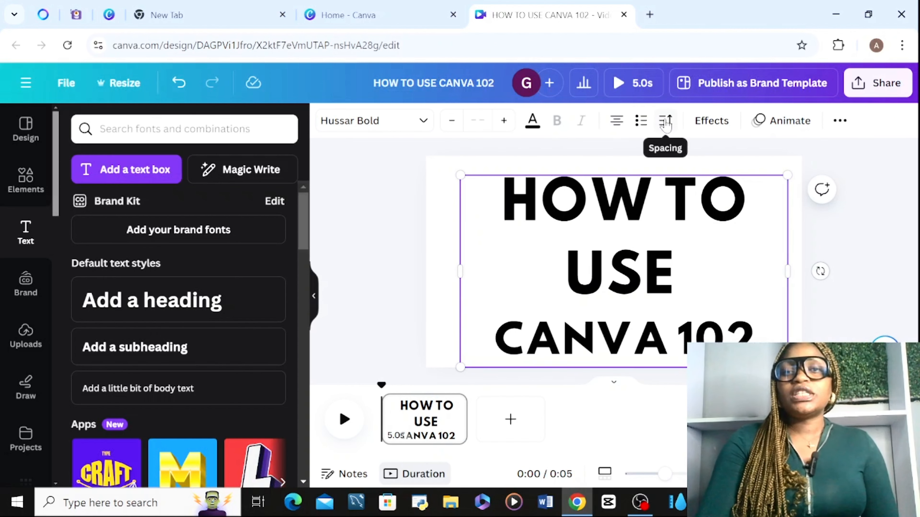
Try out the title's letter spacing and line spacing, leaving them at 0 and 1.4.
left_click(666, 122)
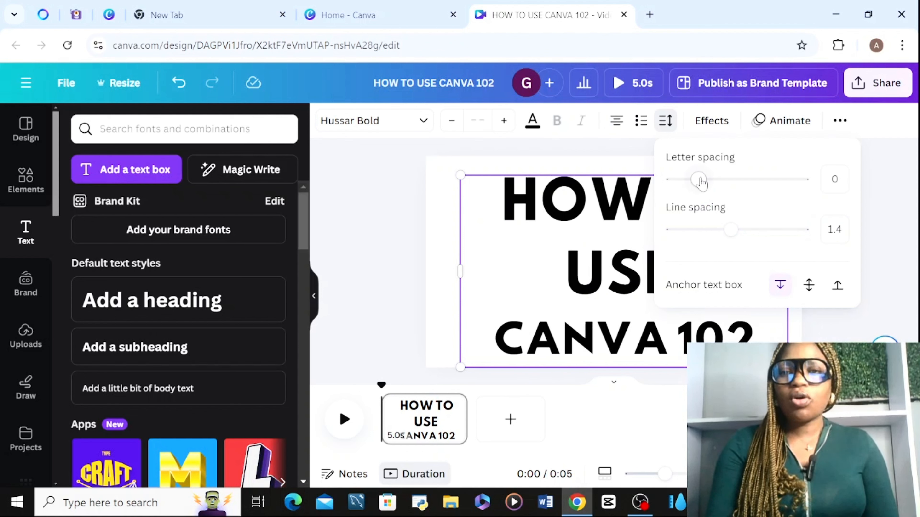
mouse_move(703, 182)
left_mouse_down()
mouse_move(756, 181)
mouse_move(738, 190)
mouse_move(697, 183)
left_mouse_up()
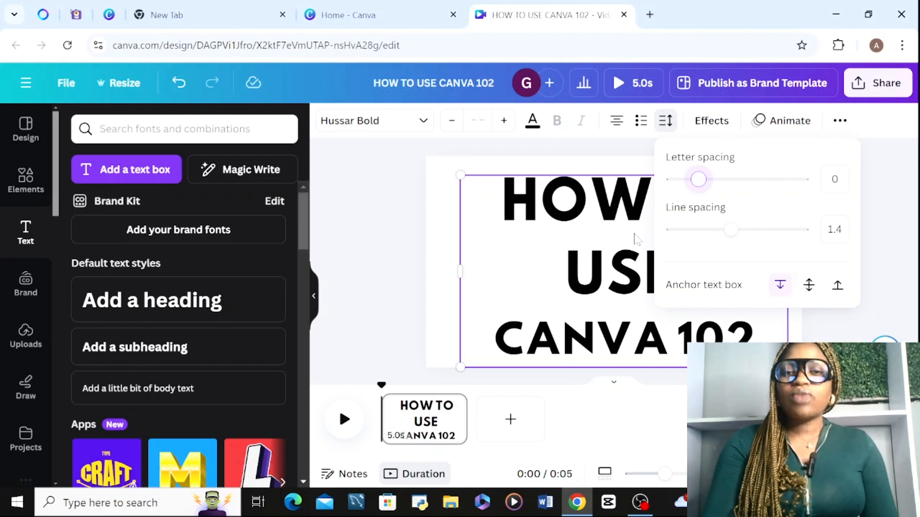
left_click(594, 231)
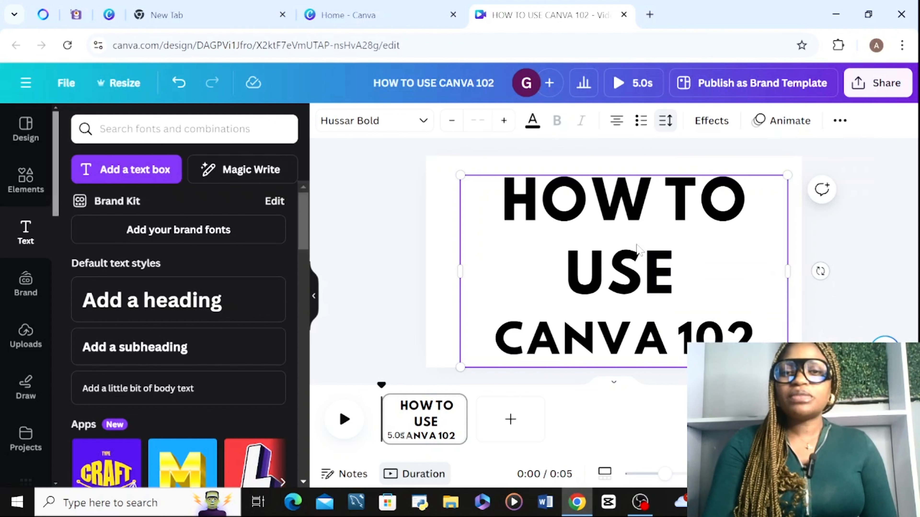
left_click(665, 120)
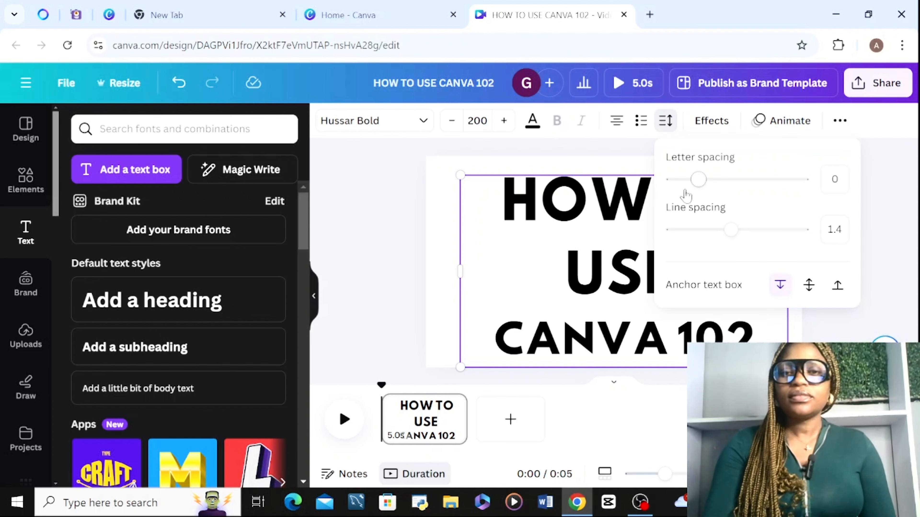
mouse_move(731, 229)
left_mouse_down()
mouse_move(837, 243)
mouse_move(663, 236)
mouse_move(731, 237)
left_mouse_up()
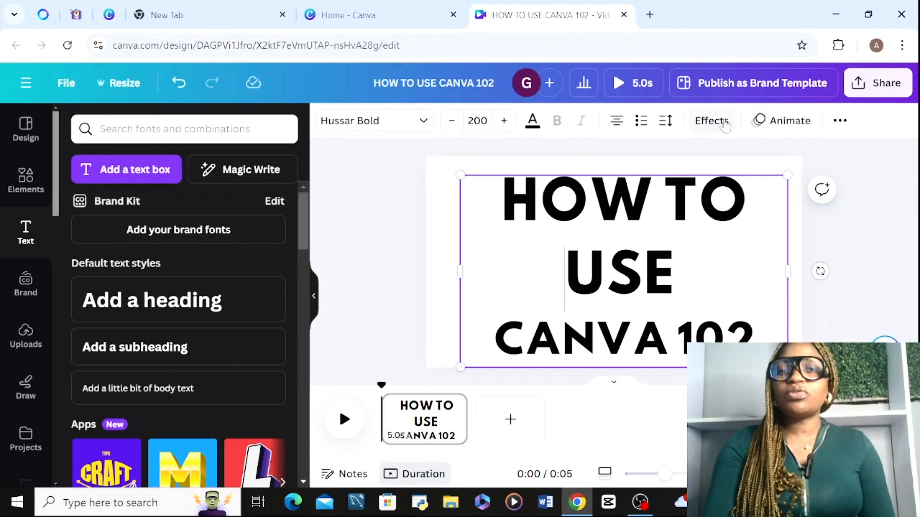
Compare the Shadow and Lift text effects on the title and apply Shadow.
left_click(711, 121)
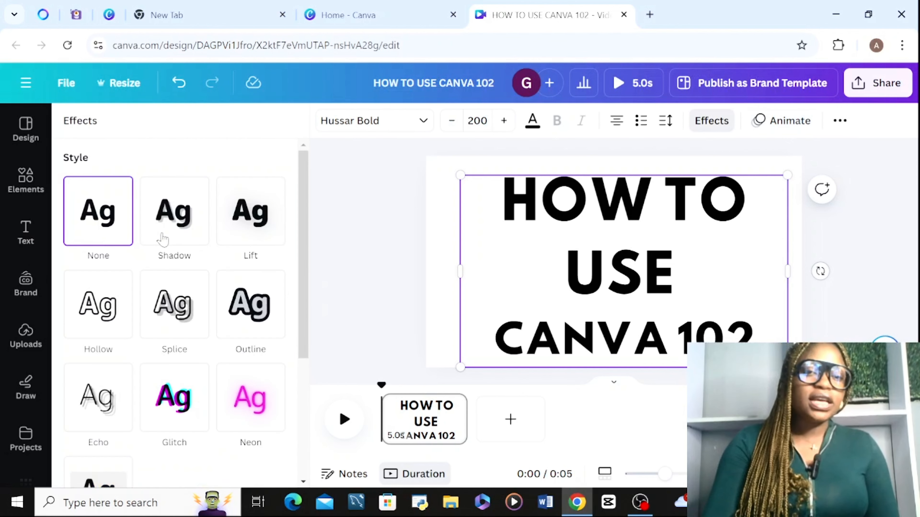
right_click(302, 259)
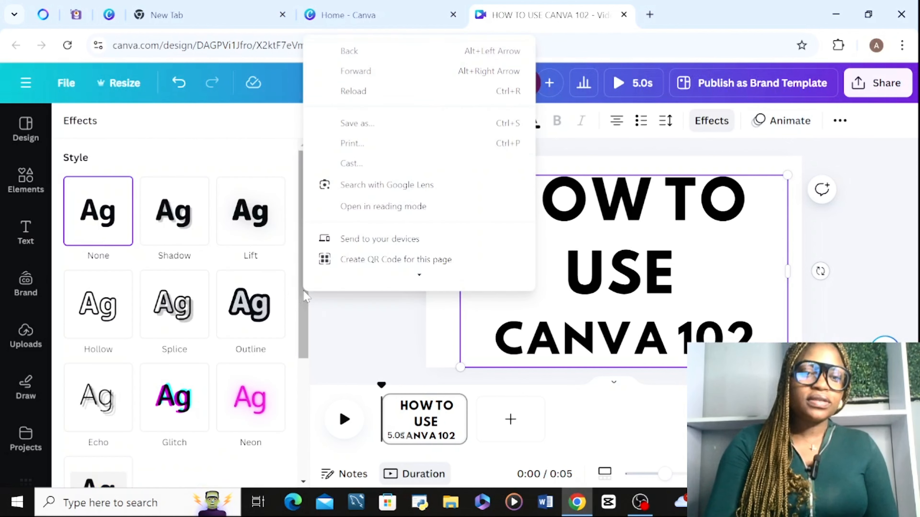
left_click(301, 287)
left_click_drag(301, 287, 297, 192)
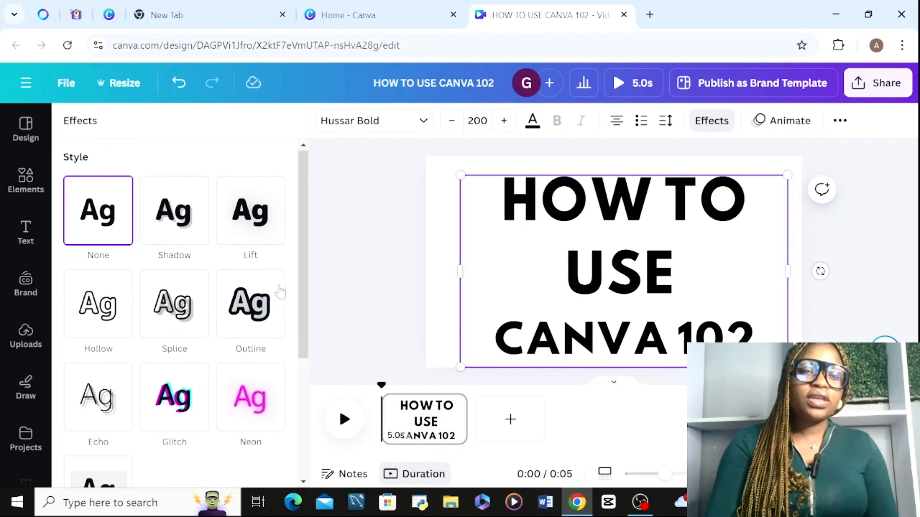
left_click(191, 225)
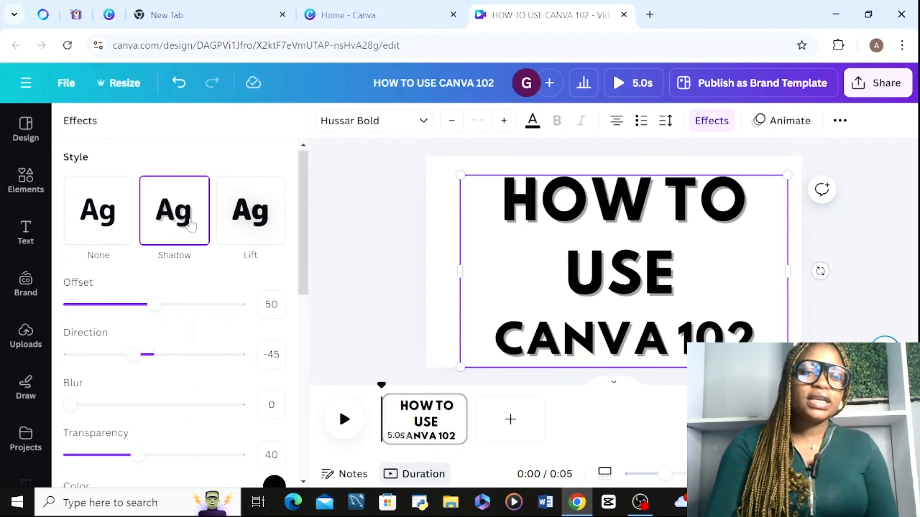
left_click(264, 228)
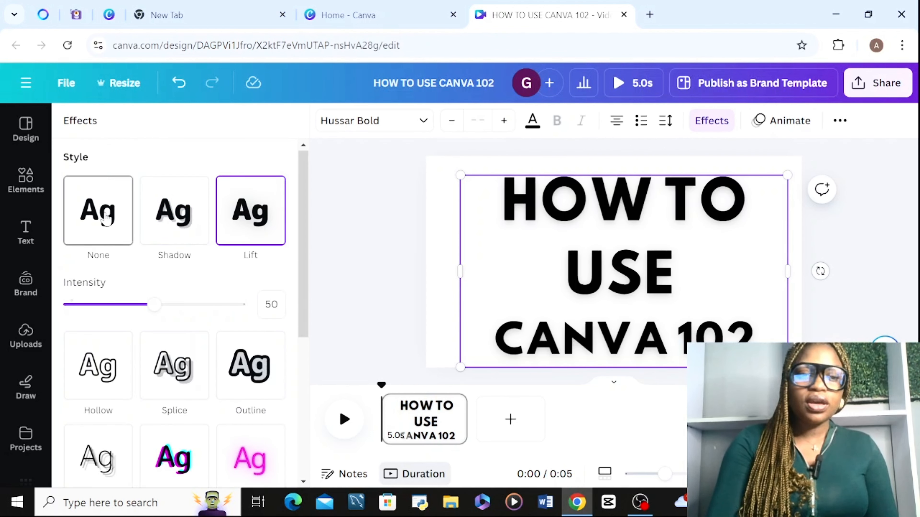
left_click(115, 226)
left_click(203, 187)
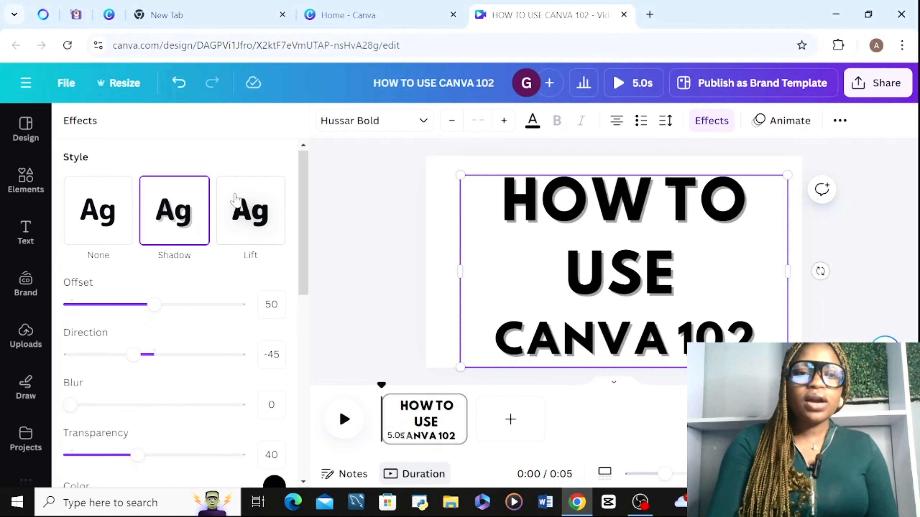
left_click(244, 200)
left_click(194, 214)
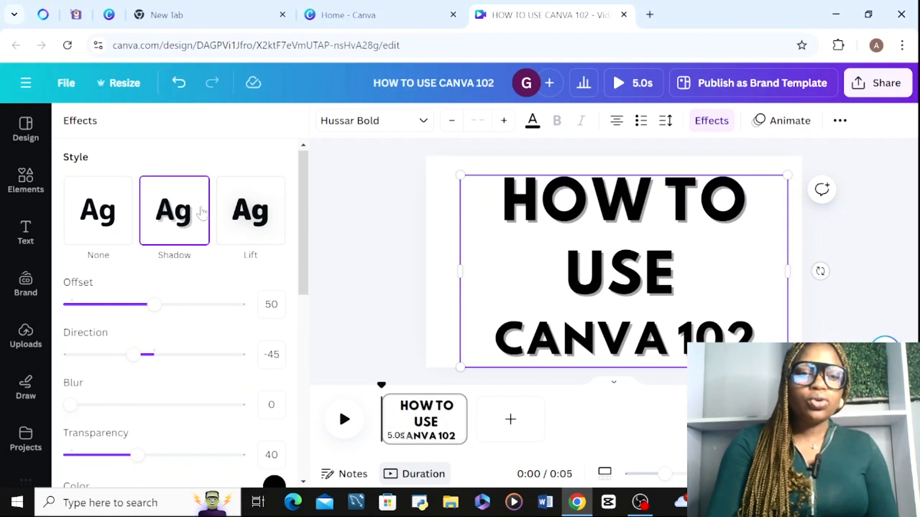
Look through the remaining text effect options and apply the Curve shape to the title.
left_click_drag(305, 239, 300, 284)
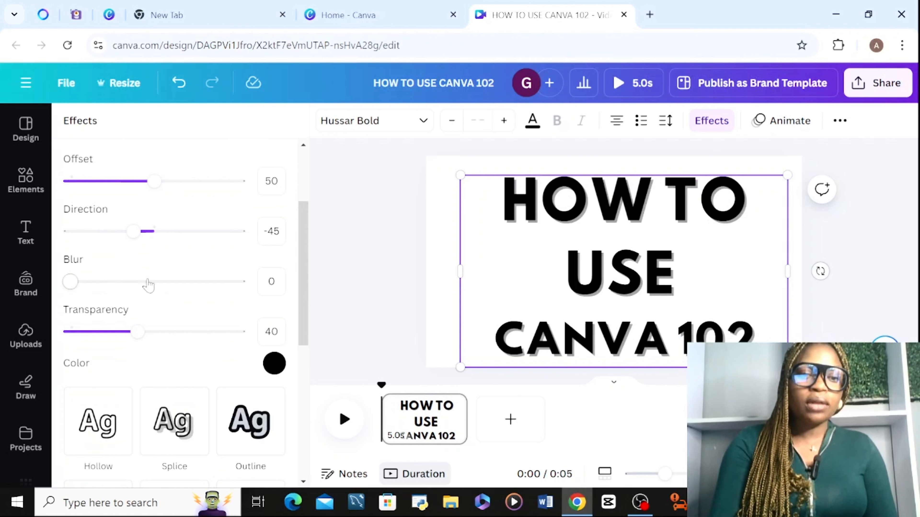
left_click(271, 332)
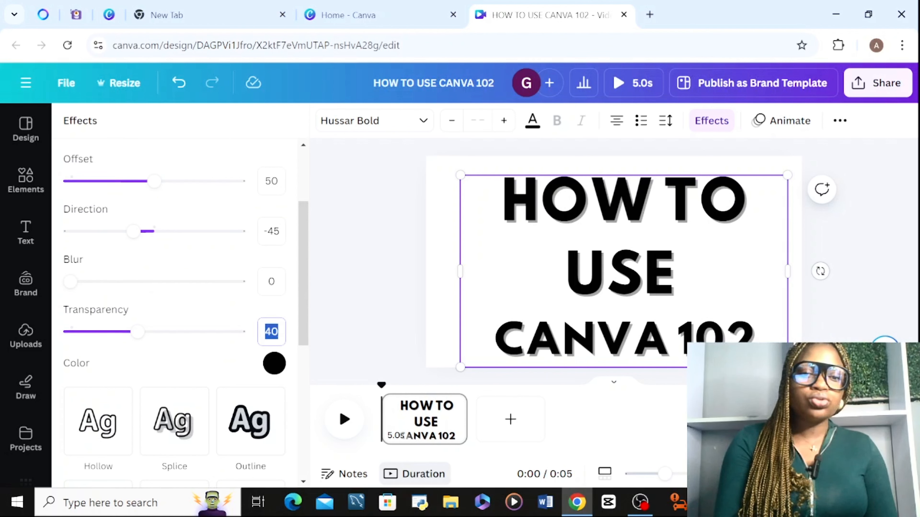
scroll(308, 333, "down", 6)
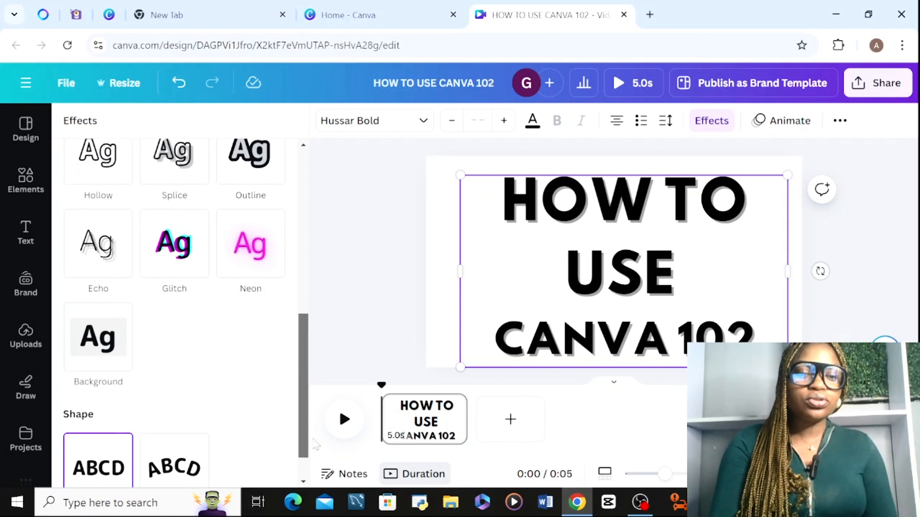
scroll(307, 333, "up", 9)
scroll(308, 363, "down", 5)
scroll(308, 397, "down", 5)
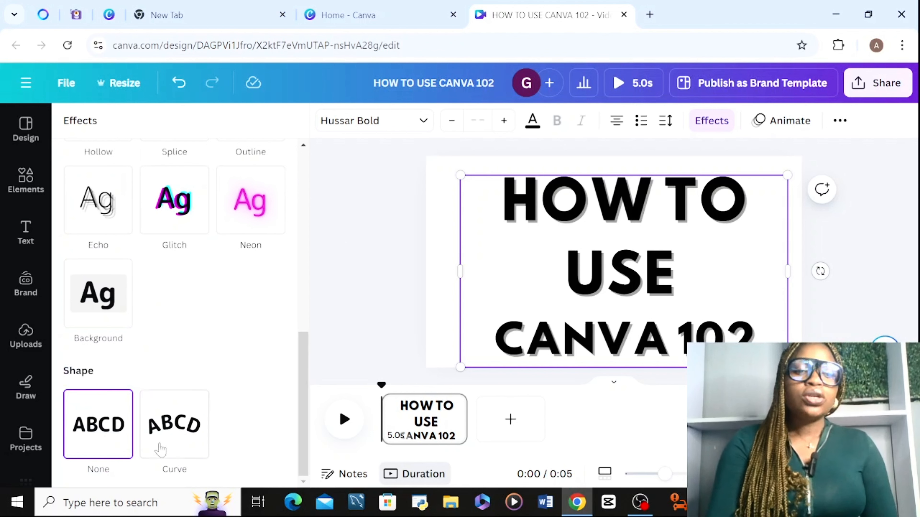
left_click(175, 440)
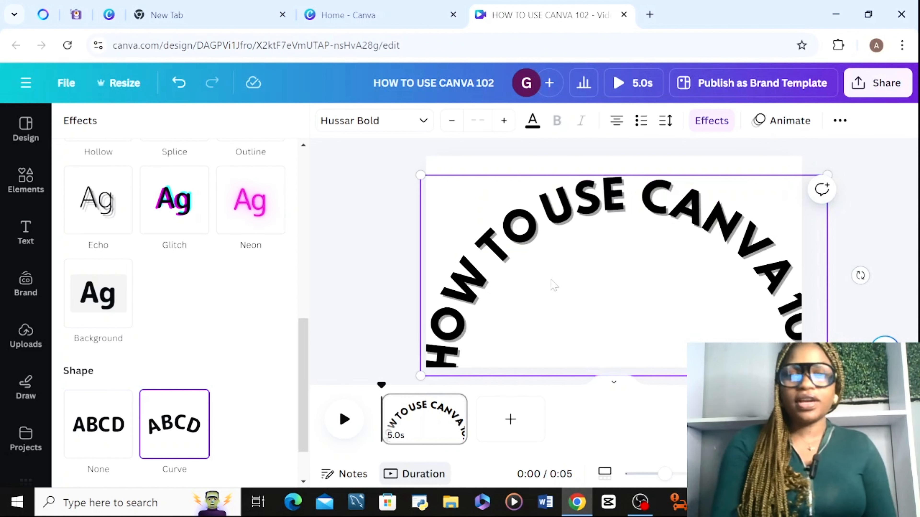
Adjust the title's curve to 53, shrink the curved text and place it in the upper middle of the page.
scroll(557, 256, "down", 1)
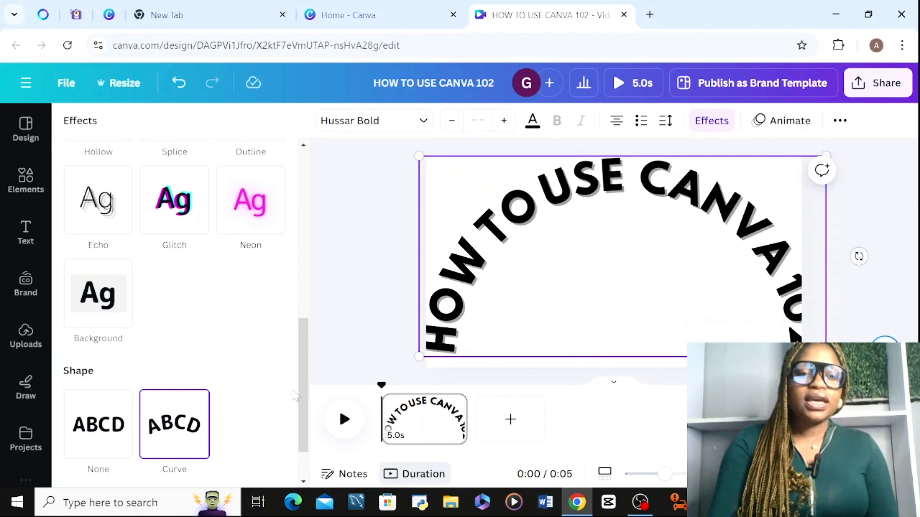
scroll(174, 424, "down", 2)
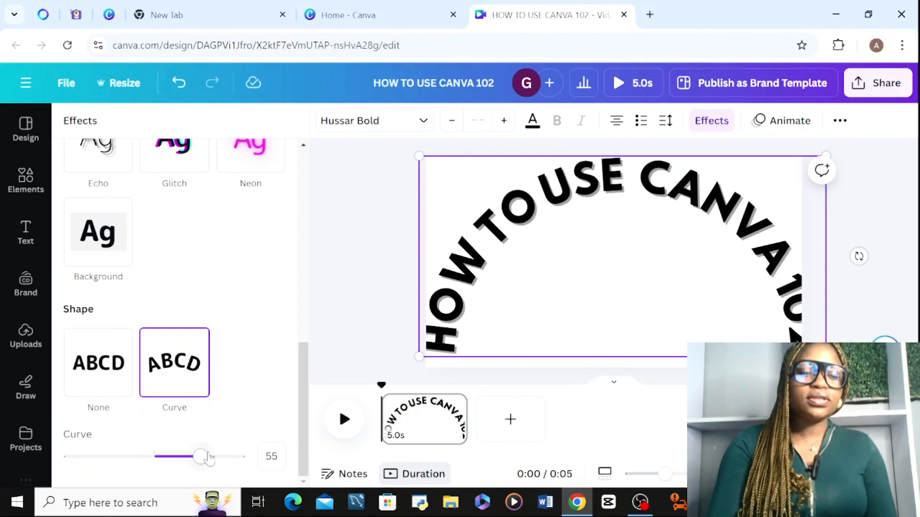
mouse_move(209, 458)
left_mouse_down()
mouse_move(125, 458)
mouse_move(91, 399)
mouse_move(205, 457)
mouse_move(258, 457)
mouse_move(193, 457)
mouse_move(211, 465)
left_mouse_up()
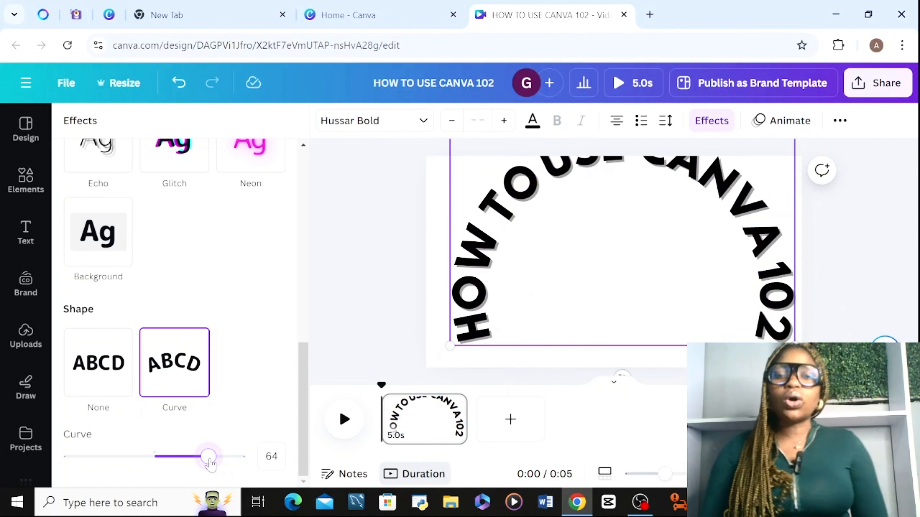
left_click_drag(210, 463, 204, 463)
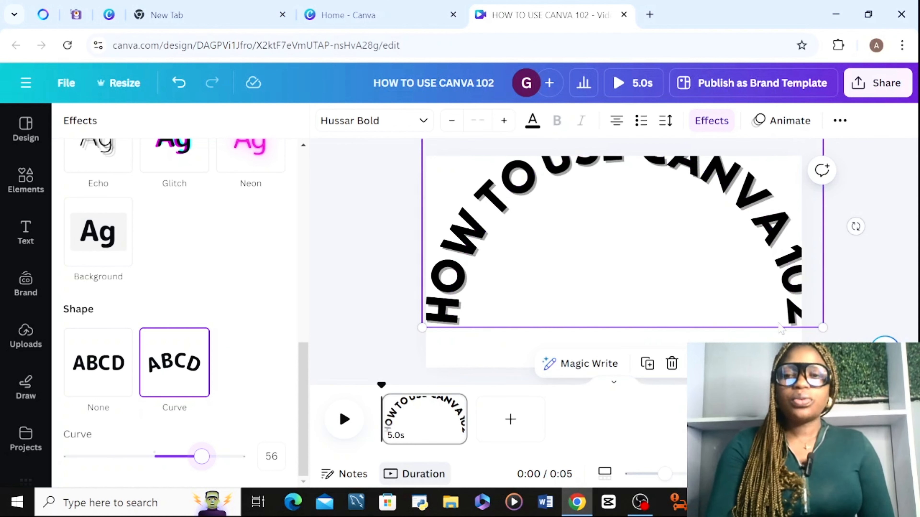
left_click_drag(588, 283, 597, 214)
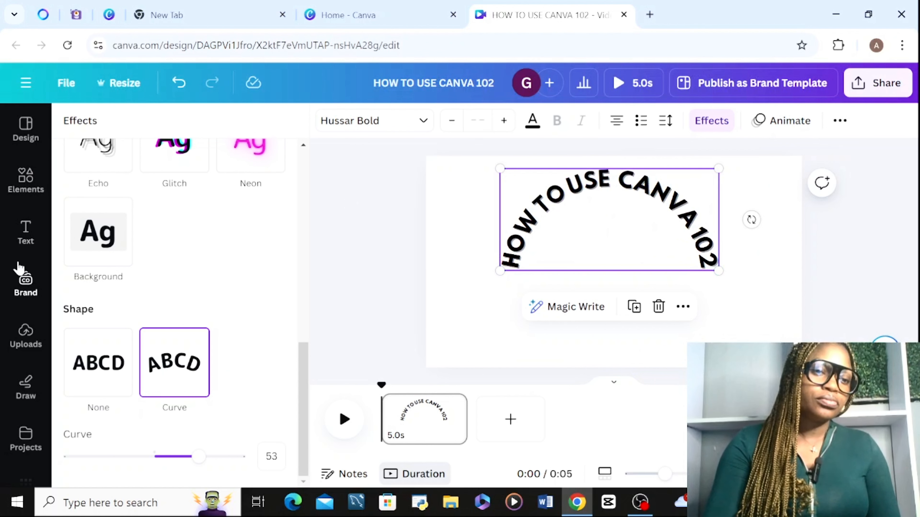
Search the elements for "CIR" in place of Music and add a circle shape to the page.
left_click(25, 180)
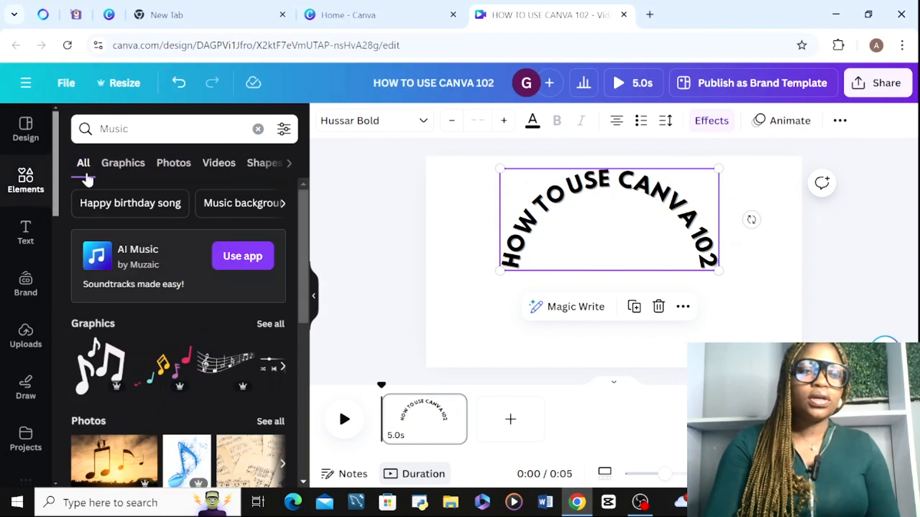
left_click(125, 164)
left_click(130, 129)
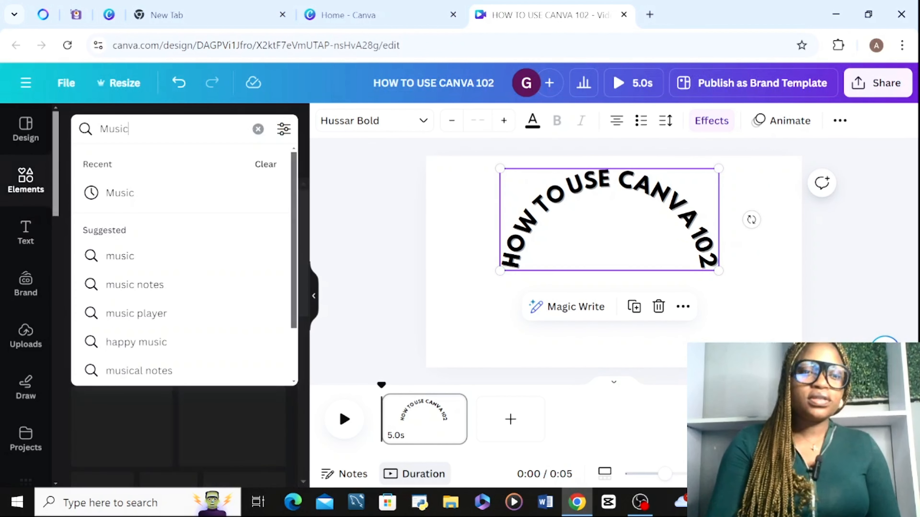
key("BackSpace")
key("BackSpace")
key("BackSpace")
key("BackSpace")
key("BackSpace")
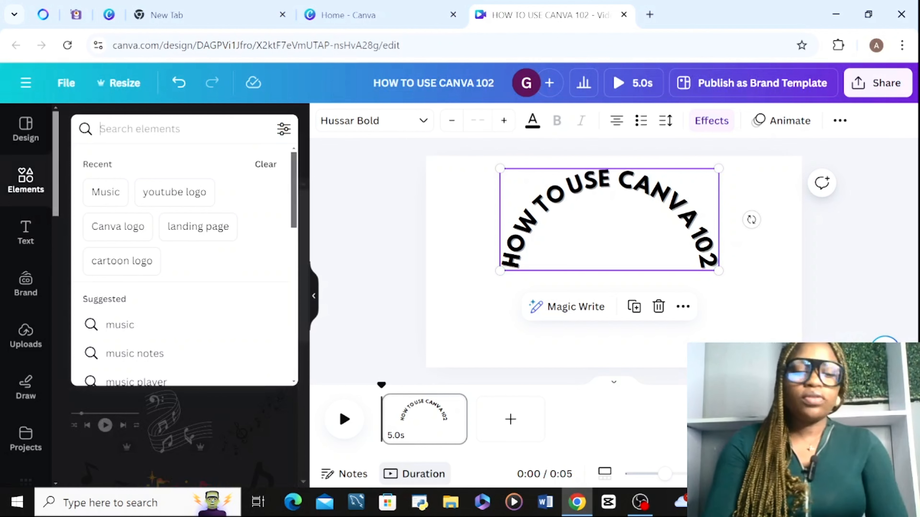
type("CIR")
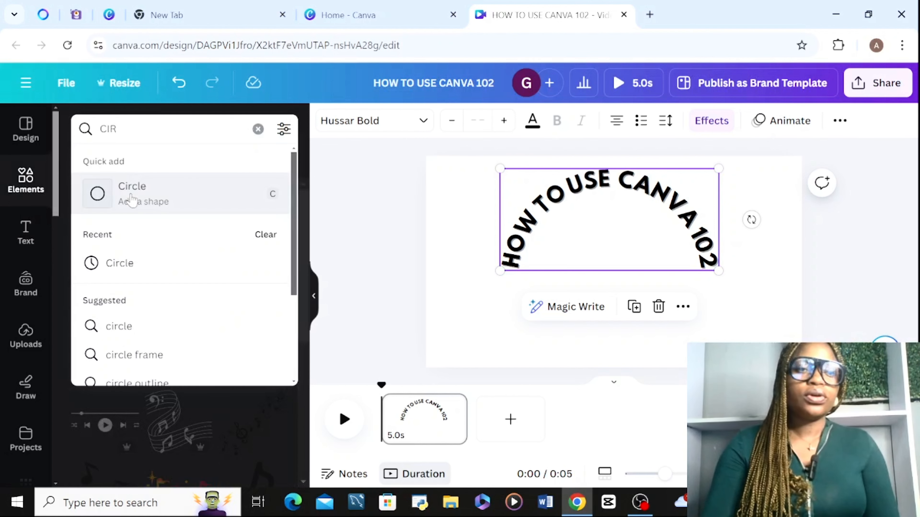
left_click(131, 200)
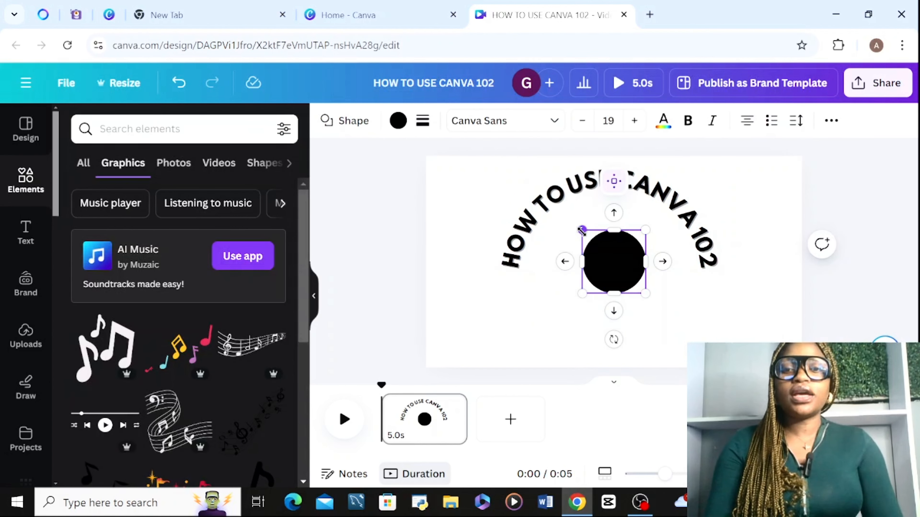
Enlarge the black circle to about two and a half times its size and place it centrally beneath the curved title.
left_click_drag(581, 230, 429, 185)
left_click(508, 222)
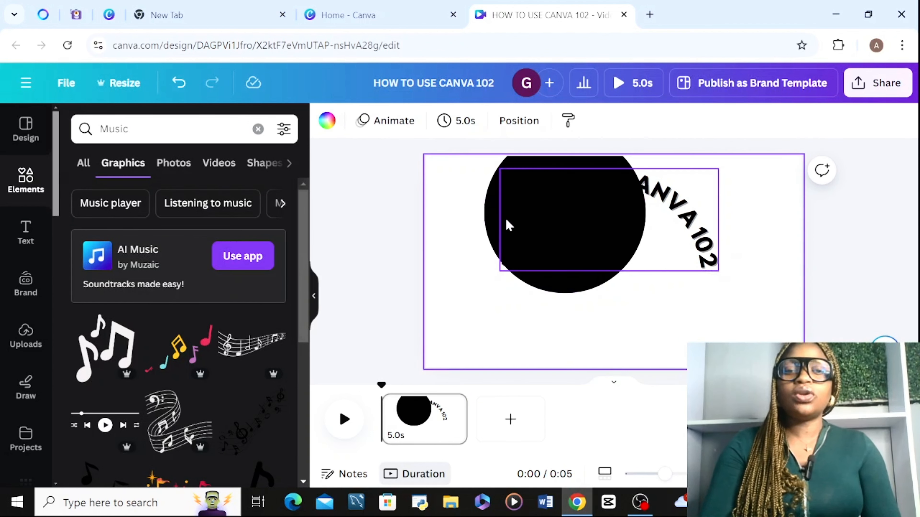
left_click(537, 214)
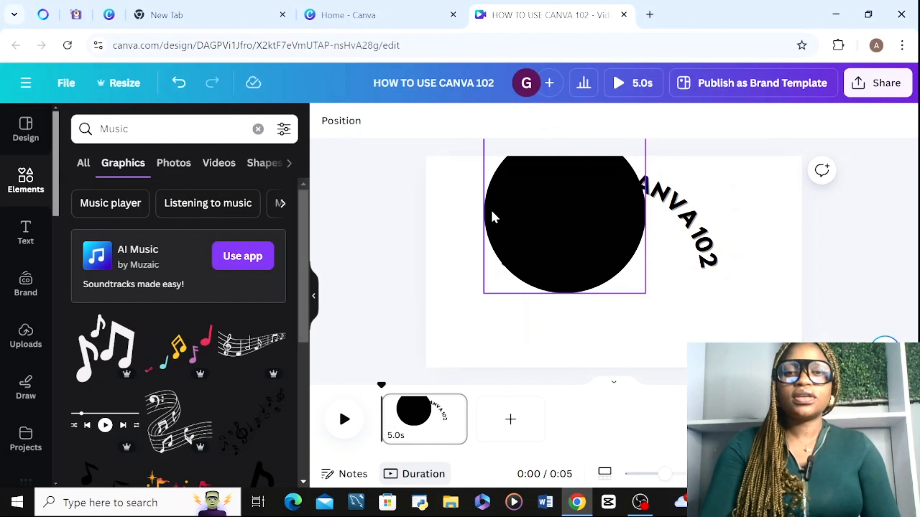
left_click_drag(493, 216, 535, 267)
left_click(442, 253)
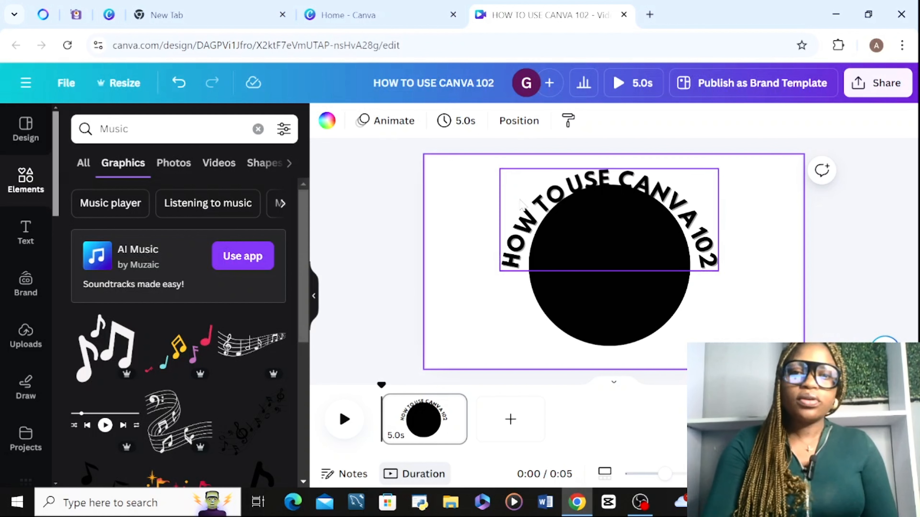
Set the title's curve to 60 and move the circle slightly down so it sits under the arched text.
left_click(532, 213)
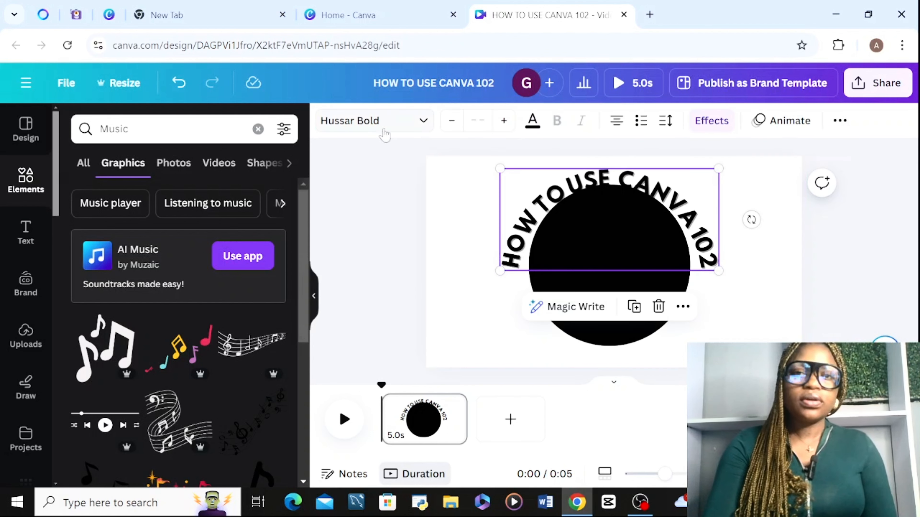
left_click(705, 121)
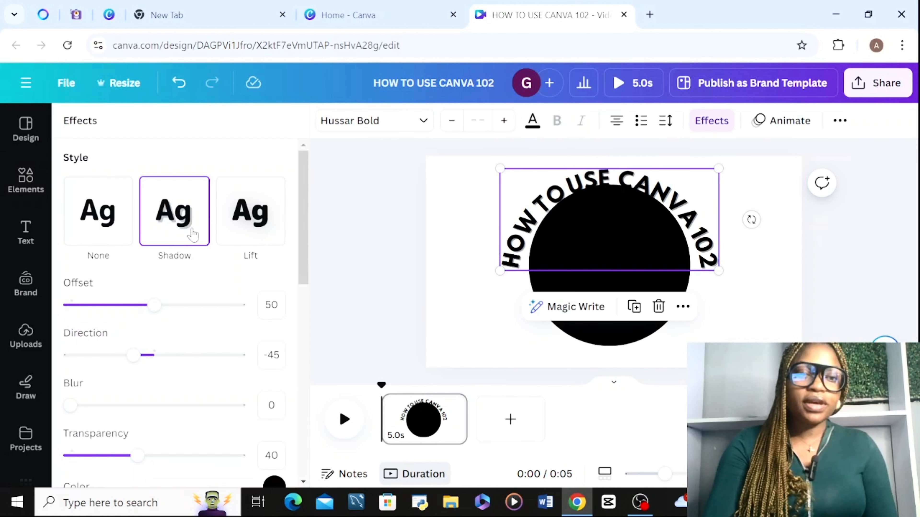
left_click_drag(302, 235, 303, 427)
mouse_move(199, 464)
left_mouse_down()
mouse_move(190, 467)
mouse_move(205, 464)
left_mouse_up()
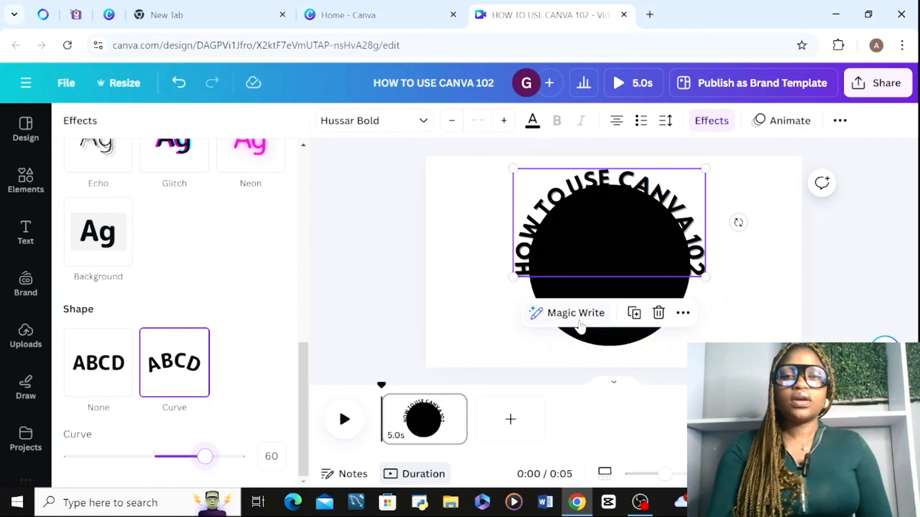
left_click(373, 220)
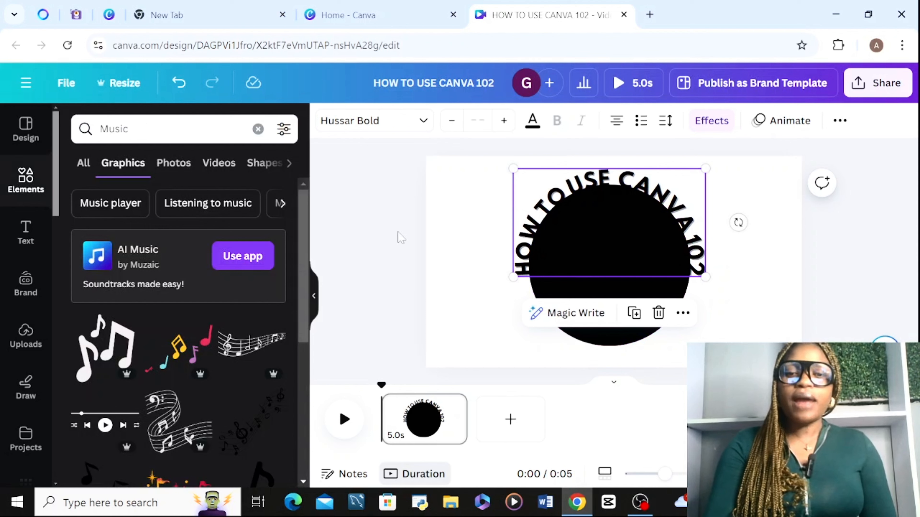
left_click(641, 323)
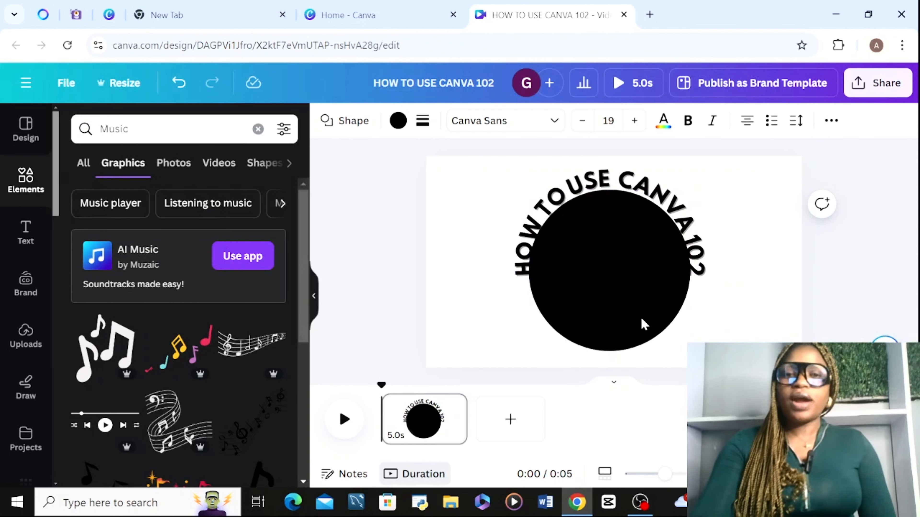
left_click(383, 222)
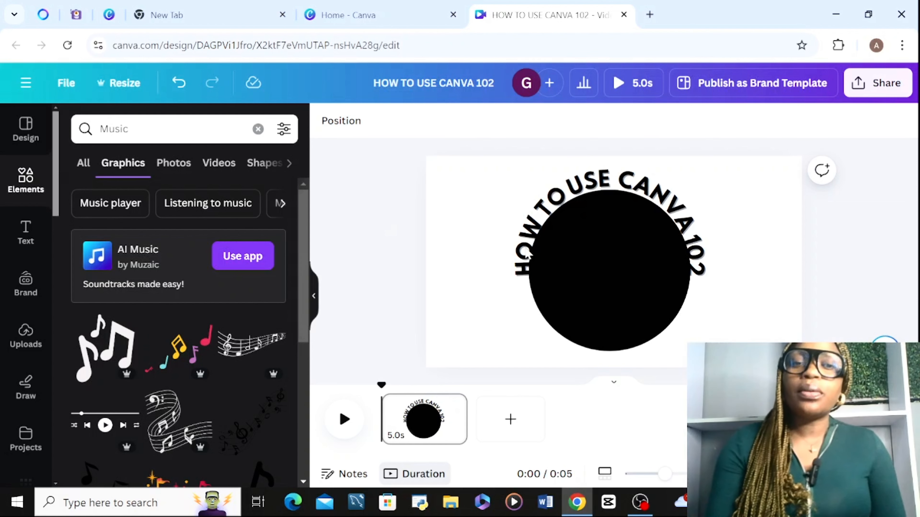
Look through the basic text animations available for the curved title.
left_click(622, 216)
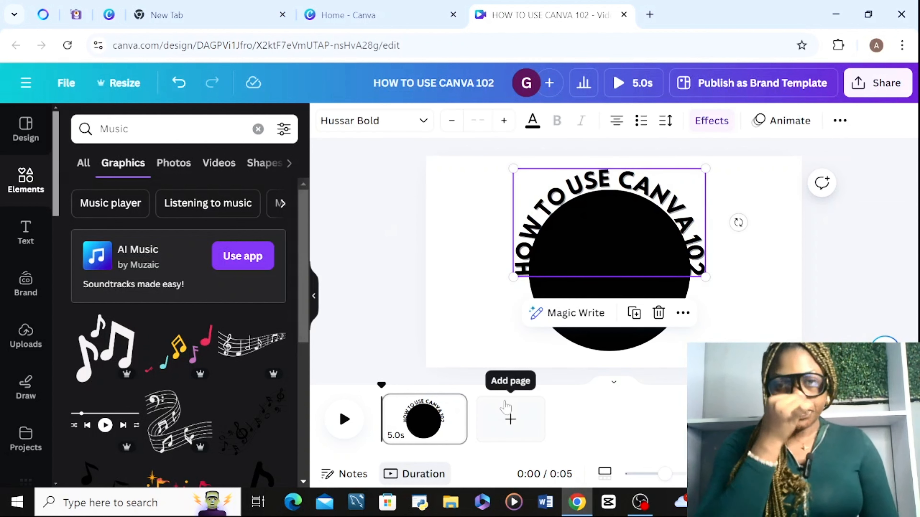
left_click(622, 199)
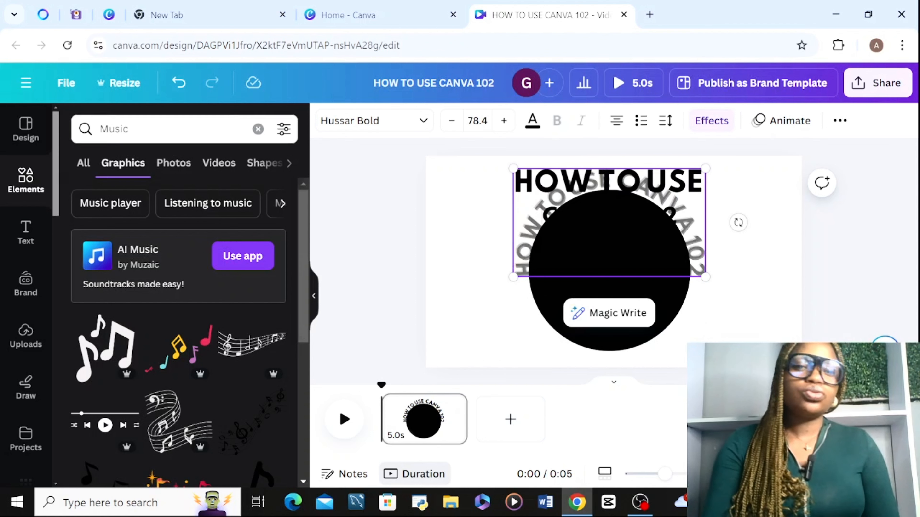
left_click(423, 235)
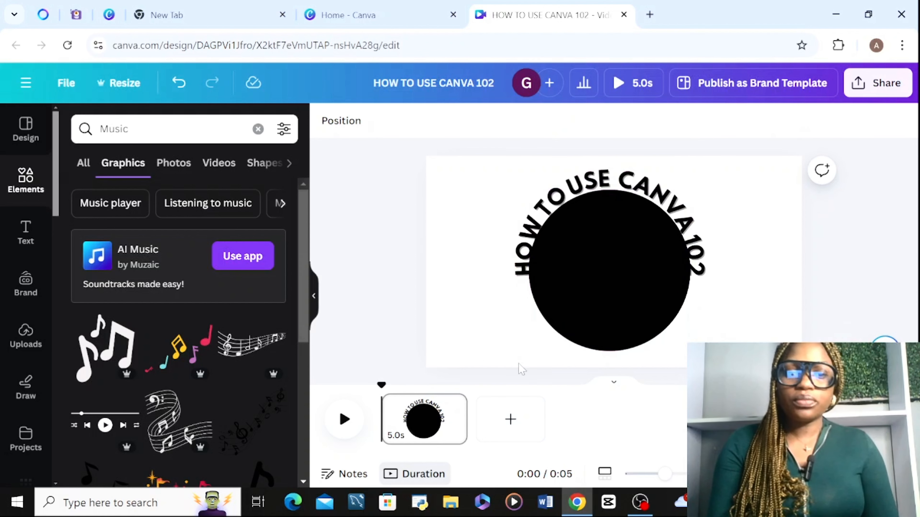
left_click(608, 232)
left_click(789, 122)
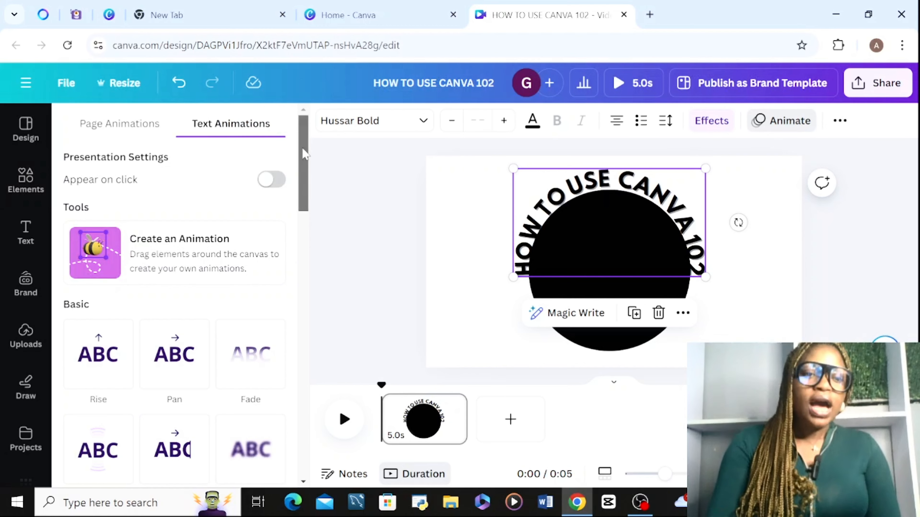
left_click_drag(303, 148, 315, 190)
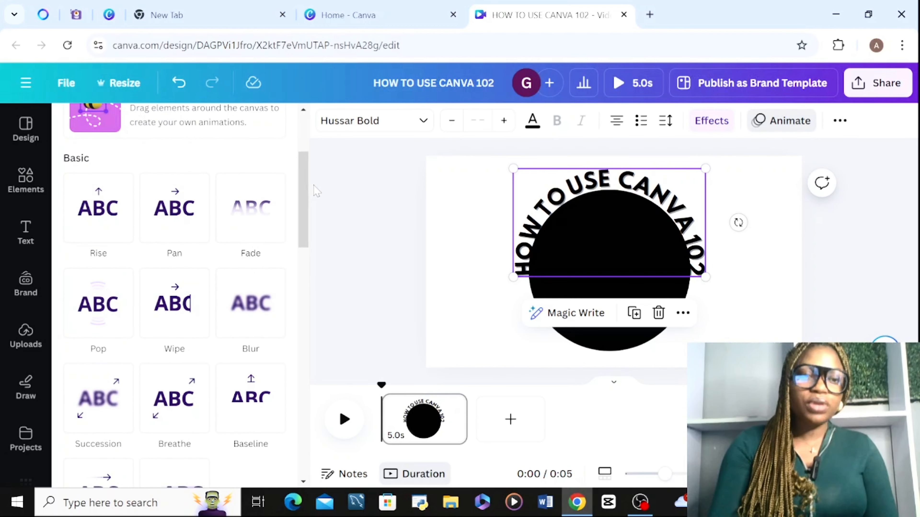
Add a second page and paste a copy of the curved title from the first page onto it.
left_click(523, 424)
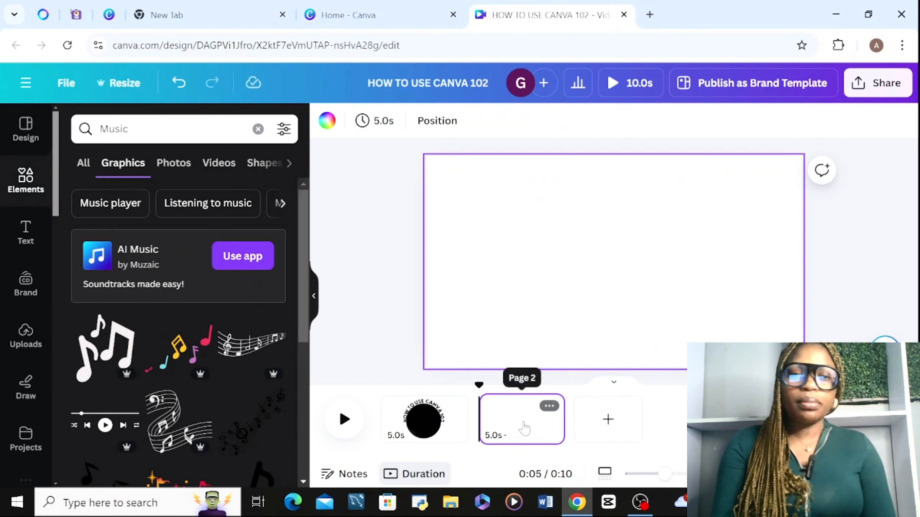
left_click(417, 420)
left_click(644, 192)
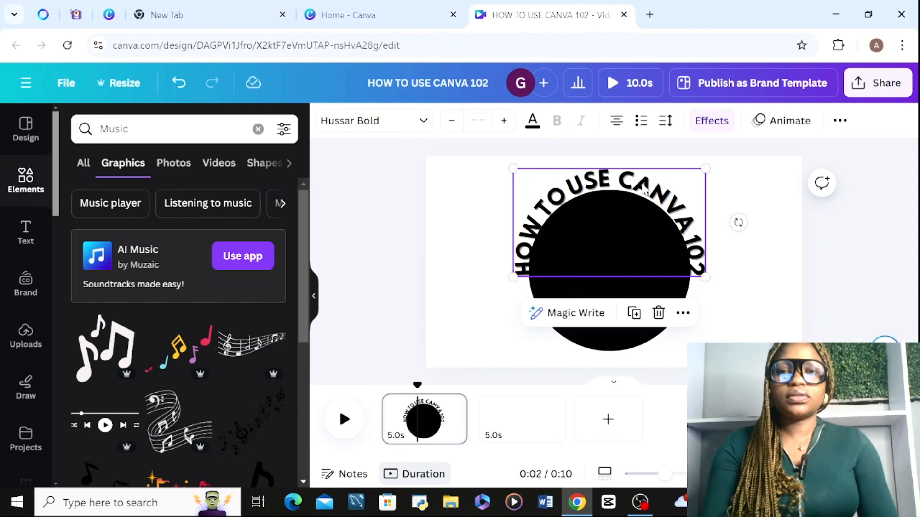
key("Escape")
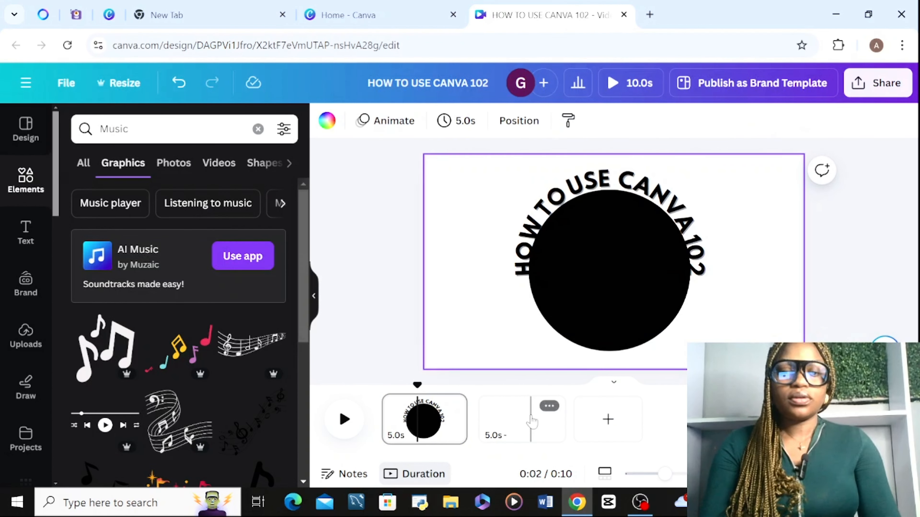
left_click(531, 420)
type("HOW TO USE CANVA 102")
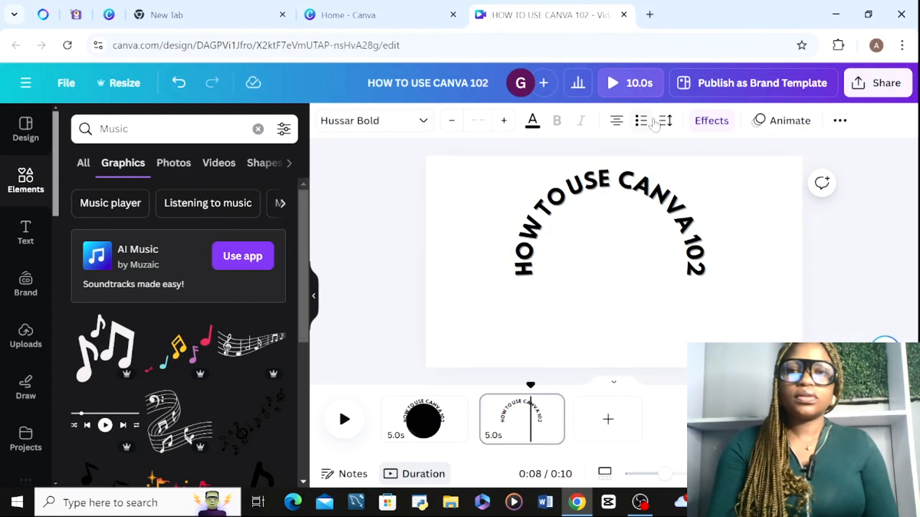
Remove the Curve shape from the title on the second page and enlarge the text to fill most of the page width.
left_click(712, 121)
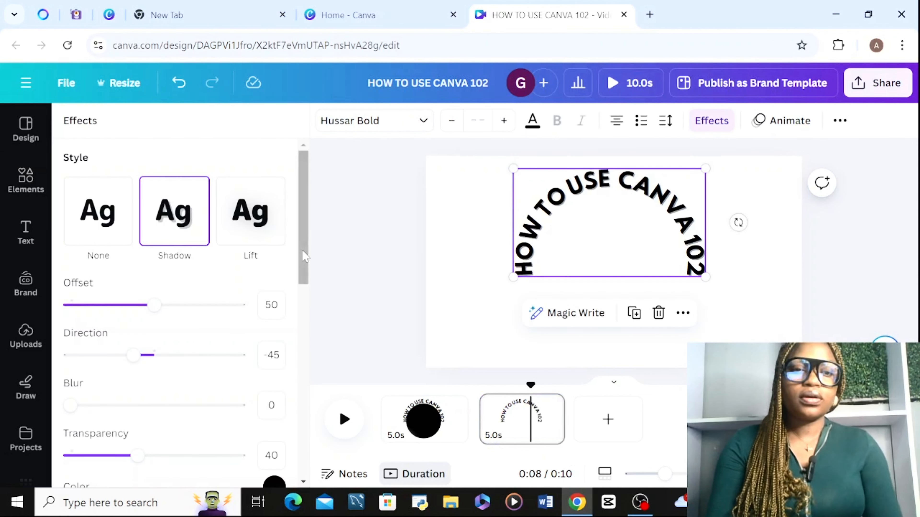
scroll(305, 257, "down", 10)
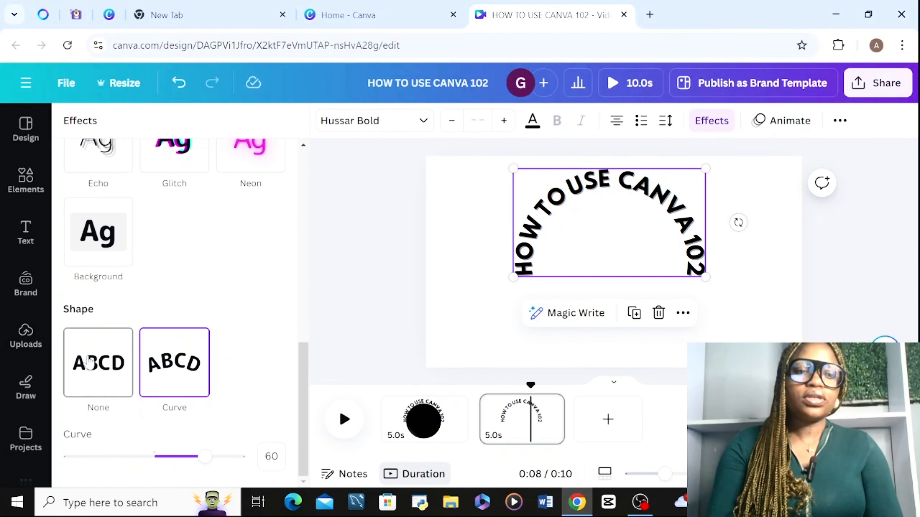
left_click(91, 363)
left_click_drag(671, 200, 709, 235)
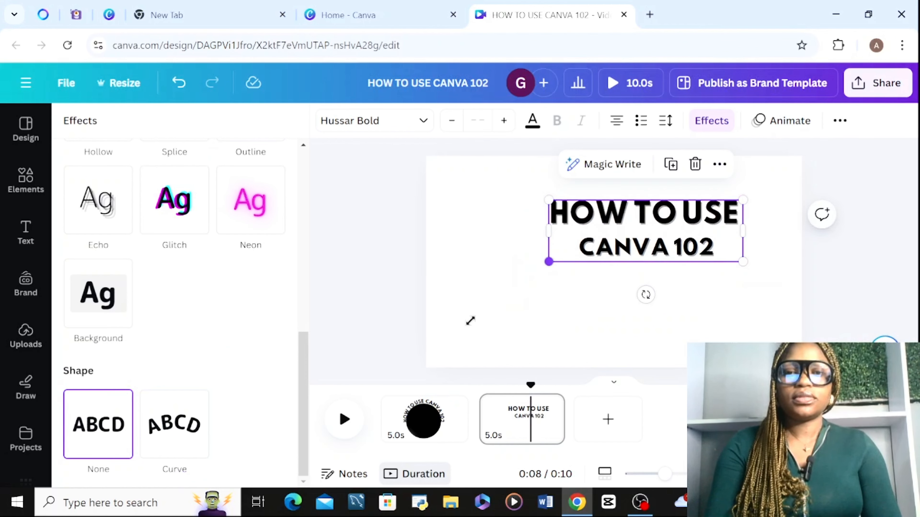
left_click_drag(470, 320, 460, 344)
left_click_drag(591, 235, 601, 238)
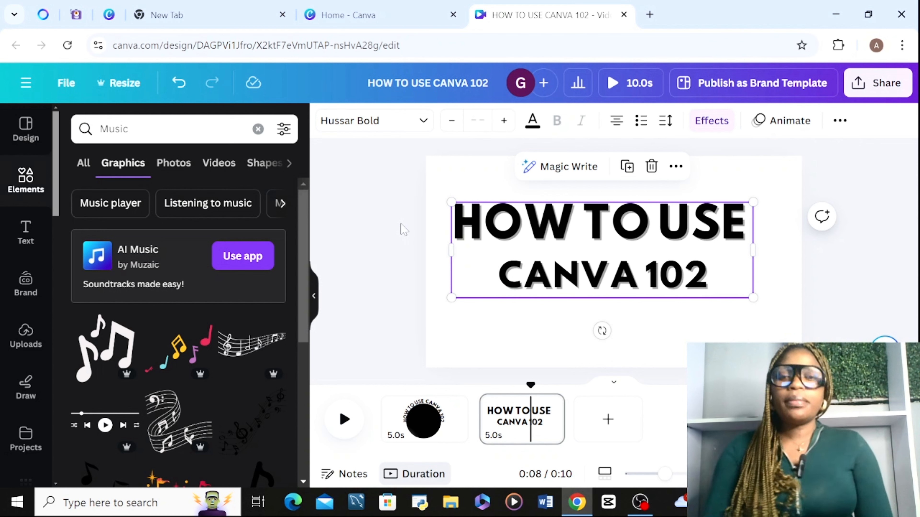
double_click(612, 236)
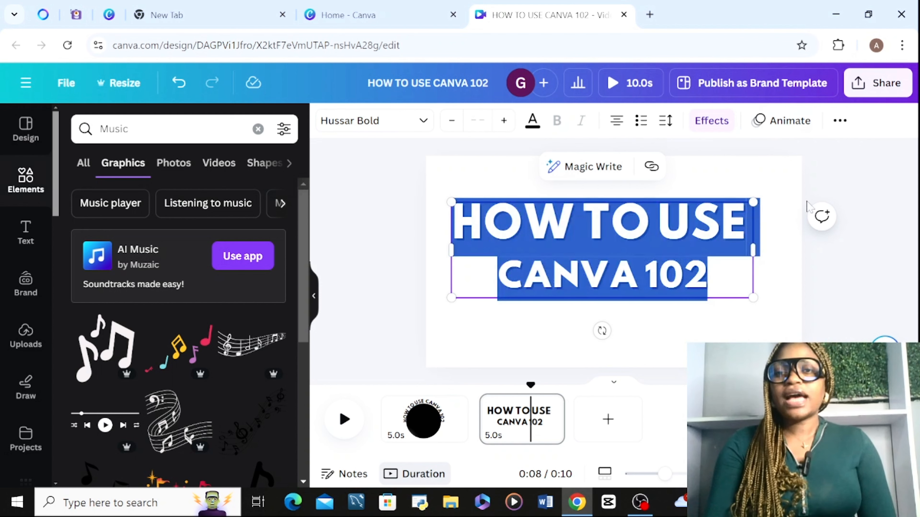
left_click(839, 250)
left_click(689, 217)
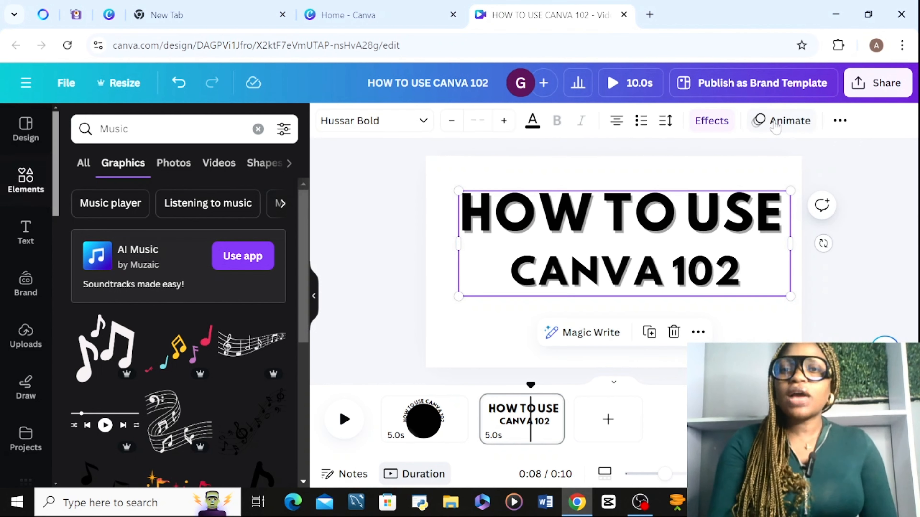
Try a custom animation that moves the title from below the page straight up past its upper edge.
left_click_drag(684, 222, 682, 390)
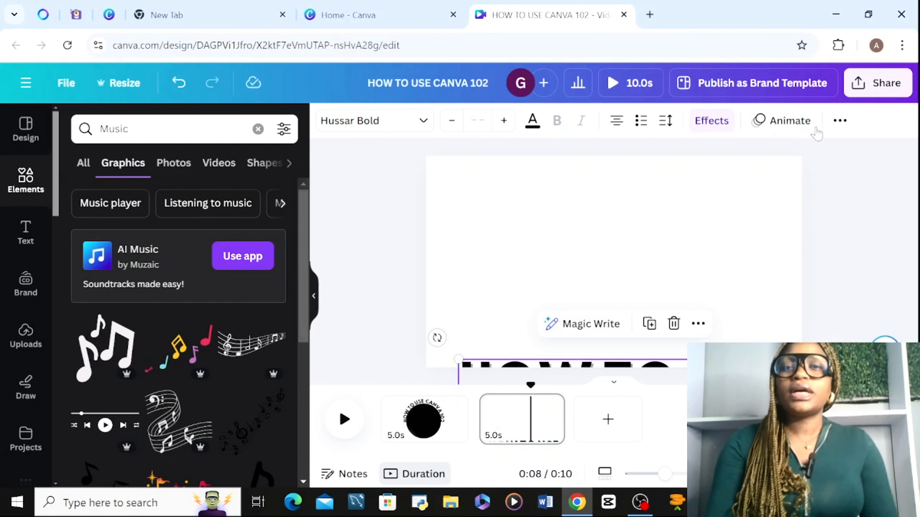
left_click(785, 121)
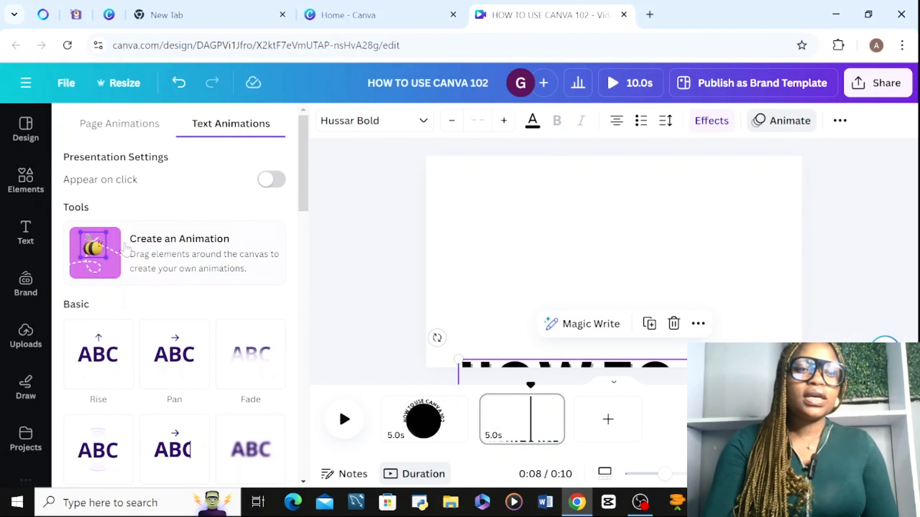
left_click(144, 274)
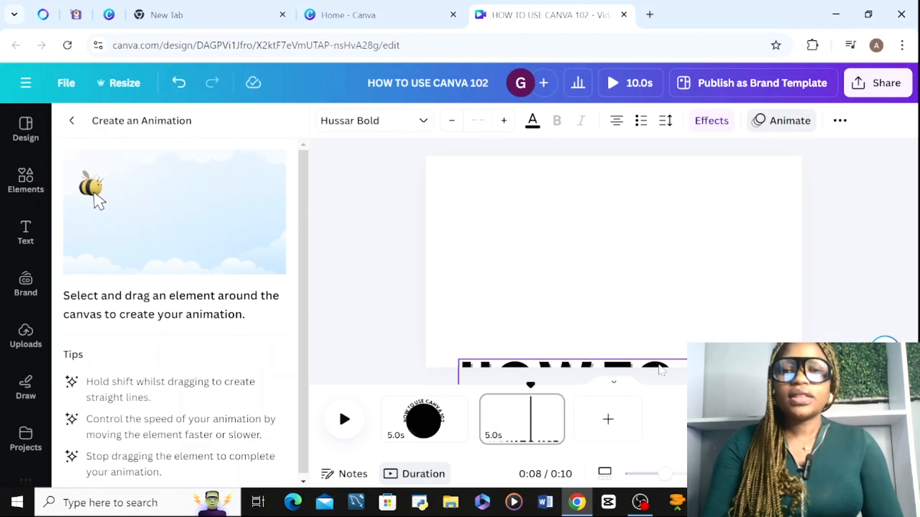
mouse_move(646, 361)
left_mouse_down()
mouse_move(632, 300)
mouse_move(641, 51)
left_mouse_up()
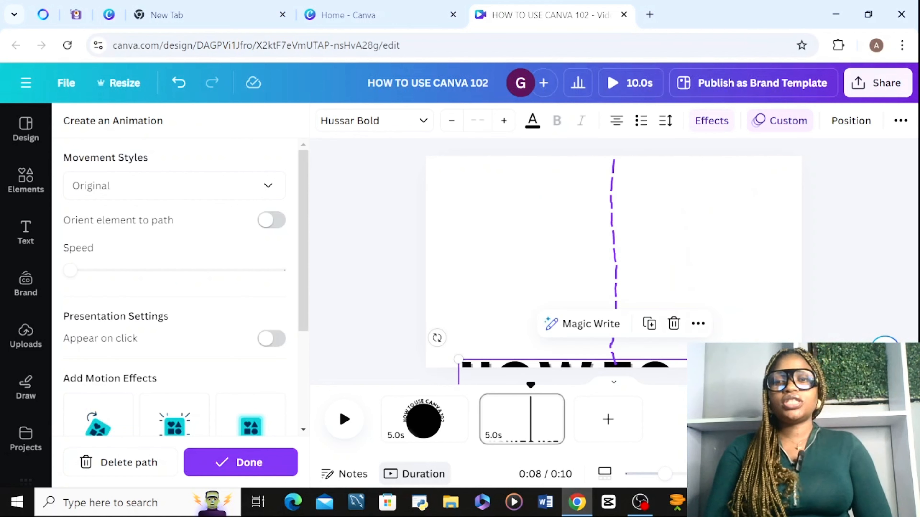
Undo the animation path and the title's move off the page, and centre the title on the second page.
left_click(179, 83)
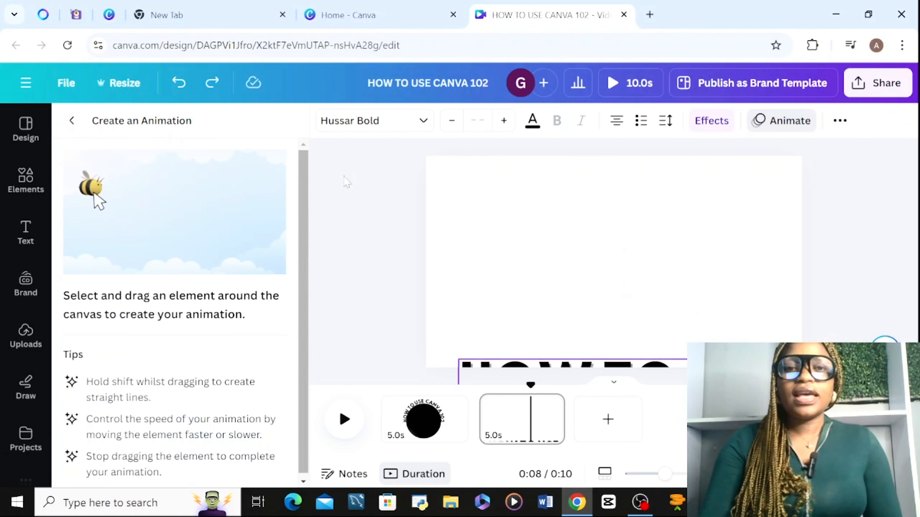
left_click(178, 82)
left_click(657, 236)
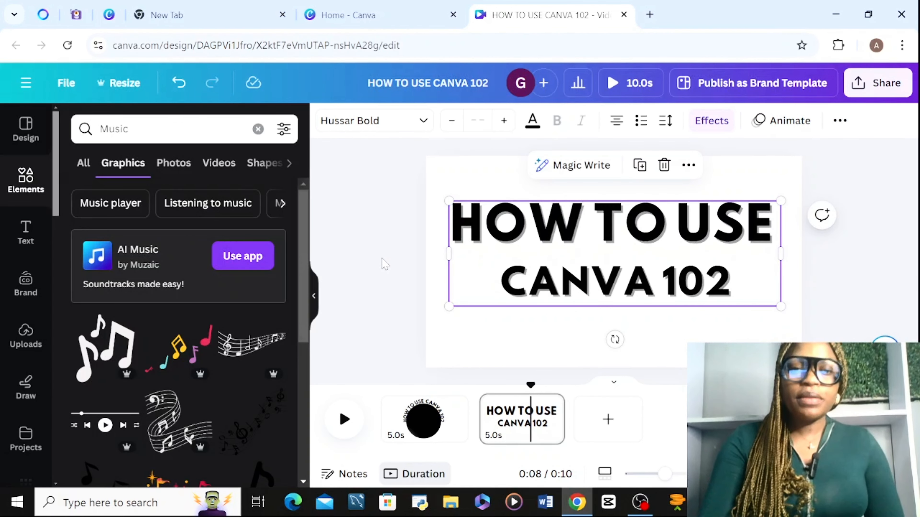
Try underlining the title on the second page, then undo the underline.
left_click(449, 259)
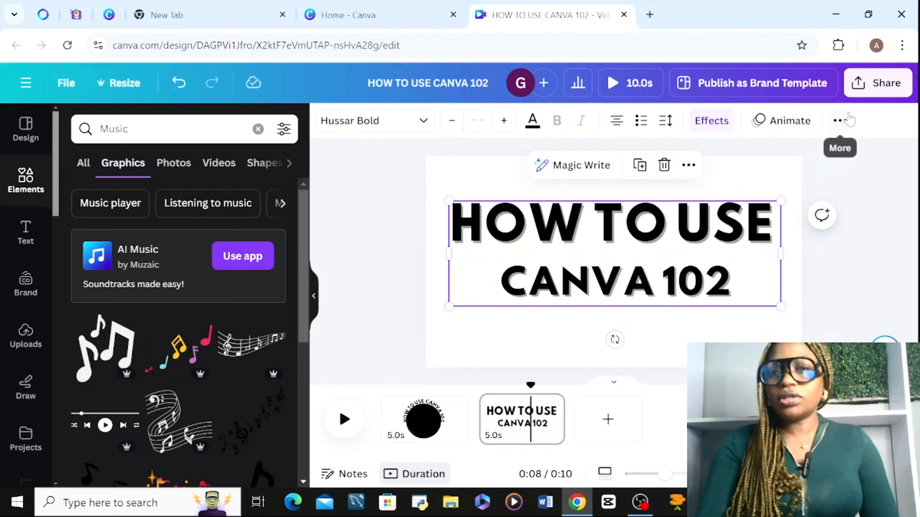
left_click(840, 120)
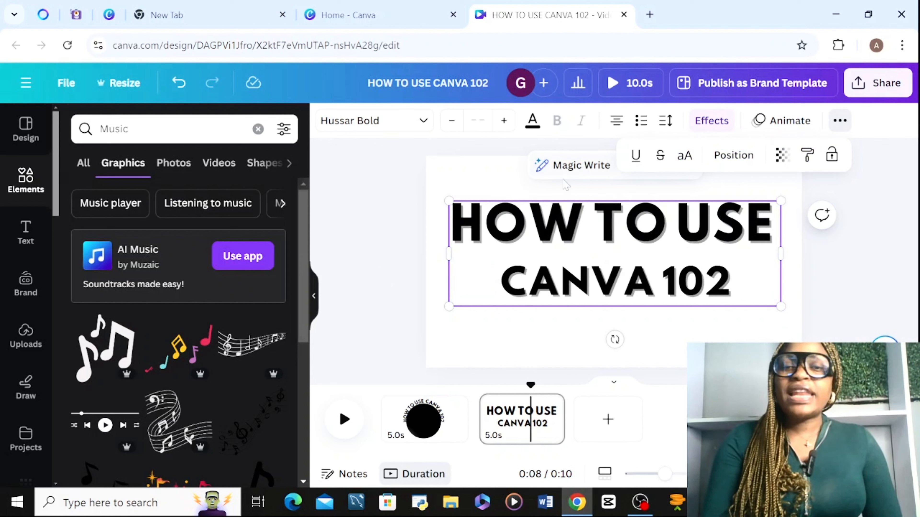
left_click(636, 157)
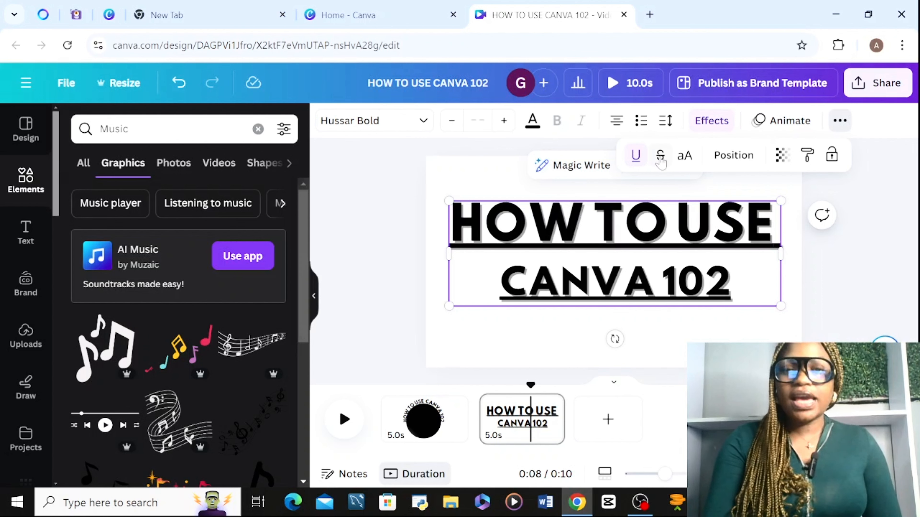
key("ctrl+z")
left_click(857, 255)
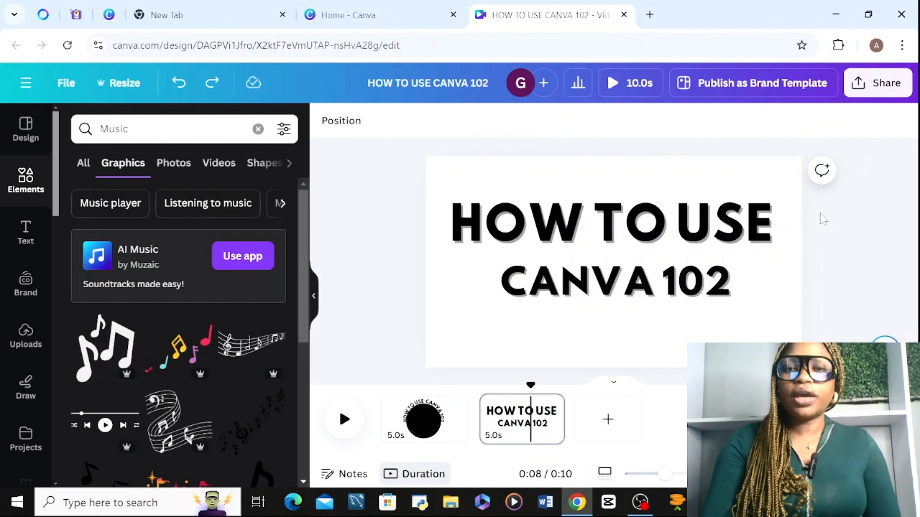
Try strikethrough formatting on the title and undo it.
left_click(839, 121)
left_click(659, 156)
key("ctrl+z")
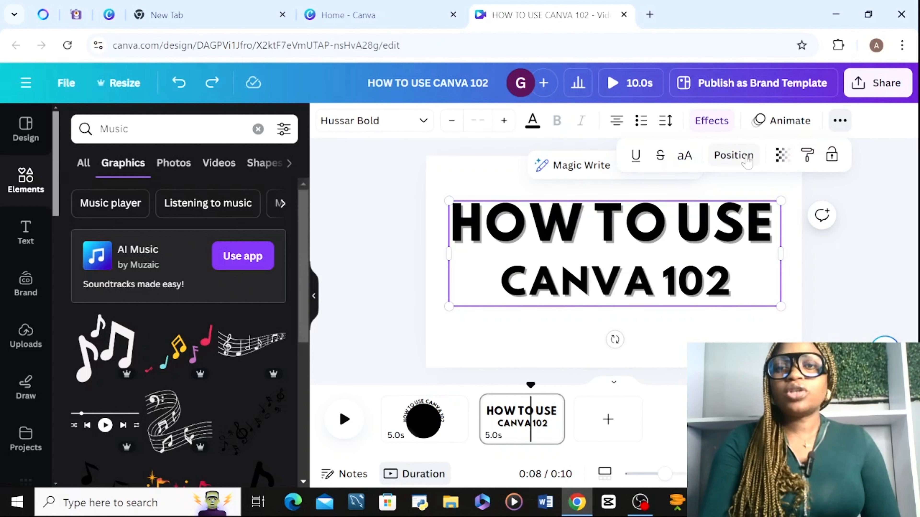
Try the different page alignments on the title, finishing with it aligned left and vertically in the middle.
left_click(745, 159)
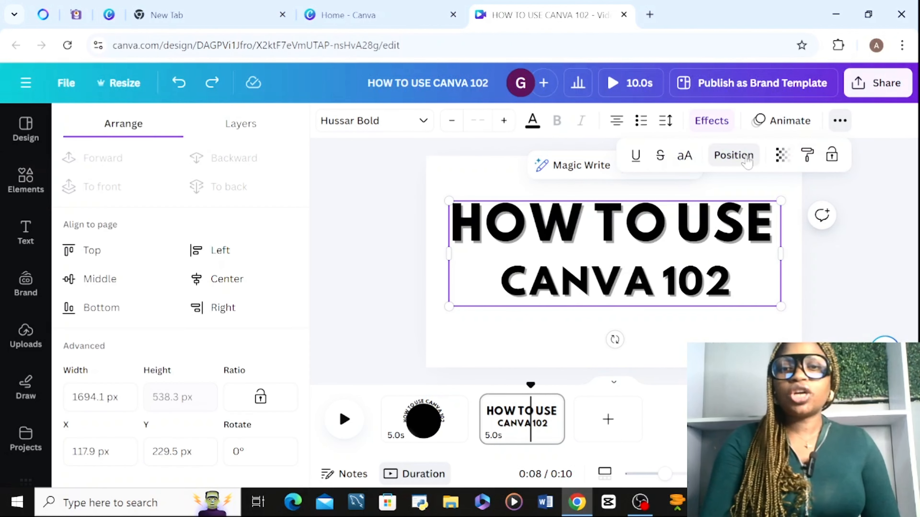
left_click(227, 251)
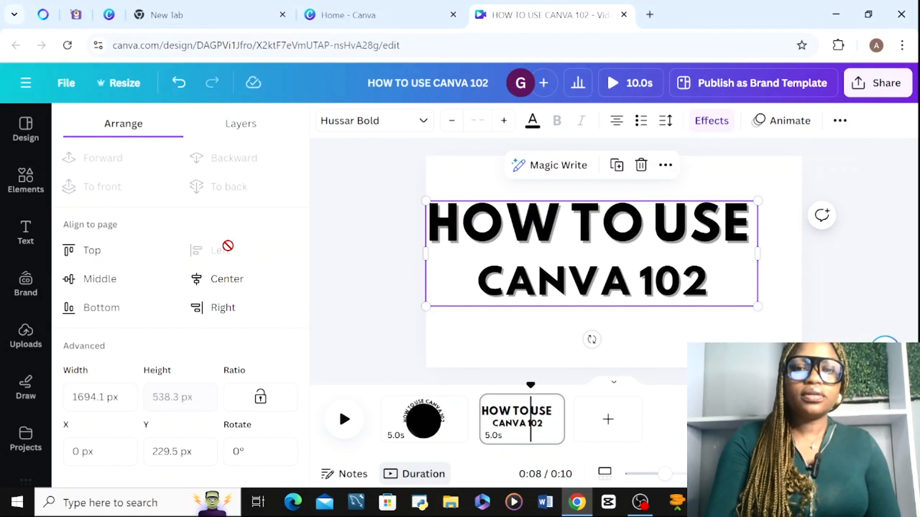
left_click(100, 280)
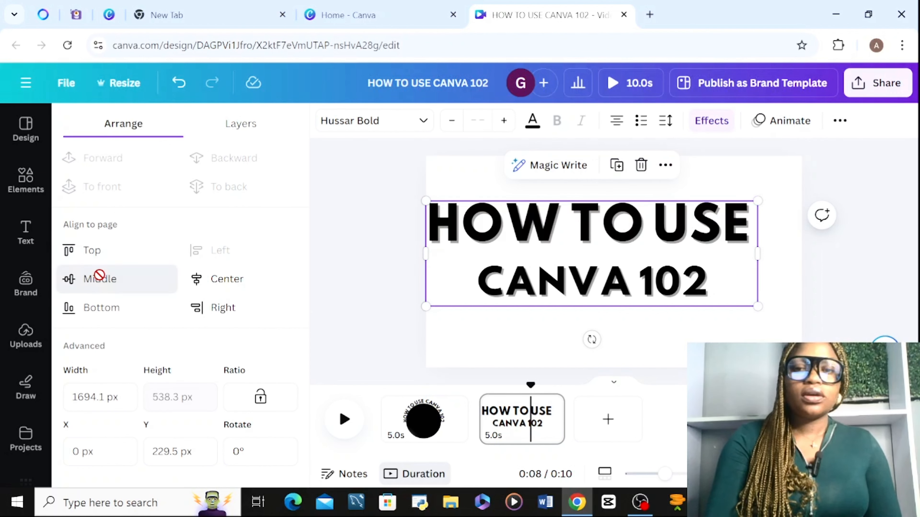
left_click(205, 286)
left_click(207, 306)
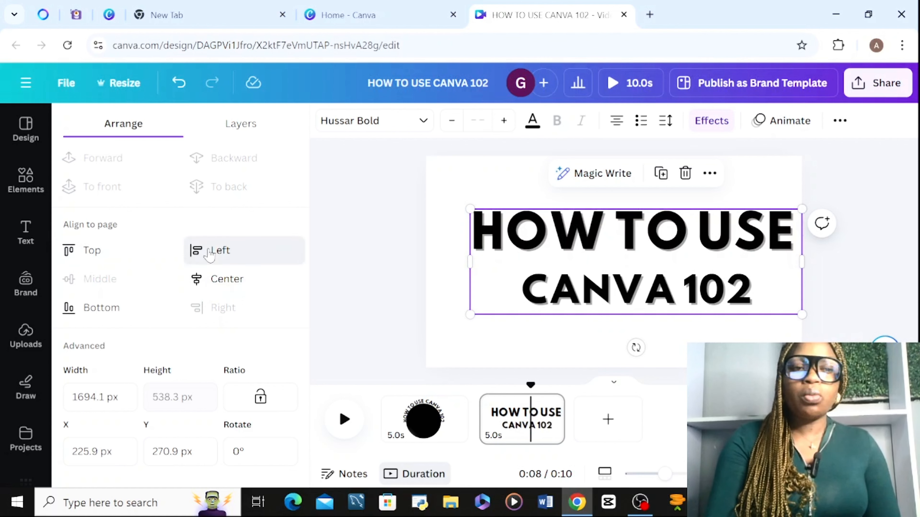
left_click(198, 251)
left_click(92, 250)
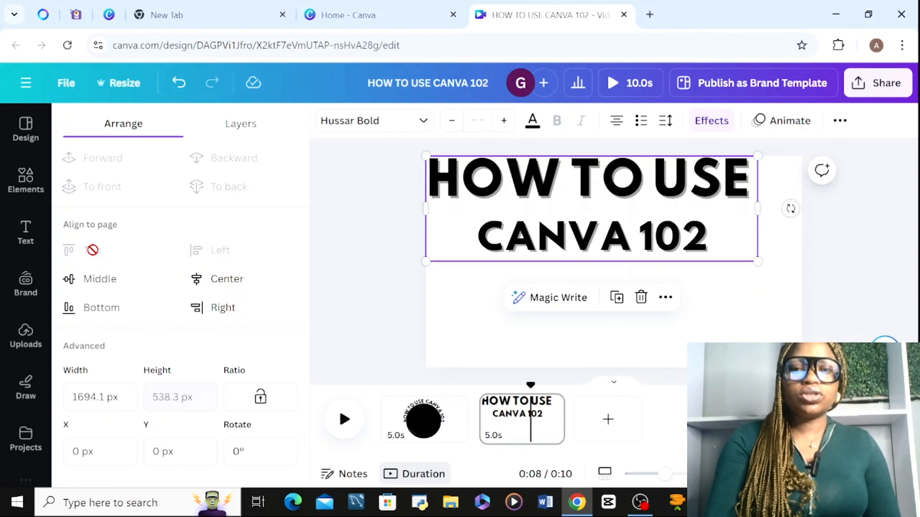
left_click(96, 312)
left_click(101, 278)
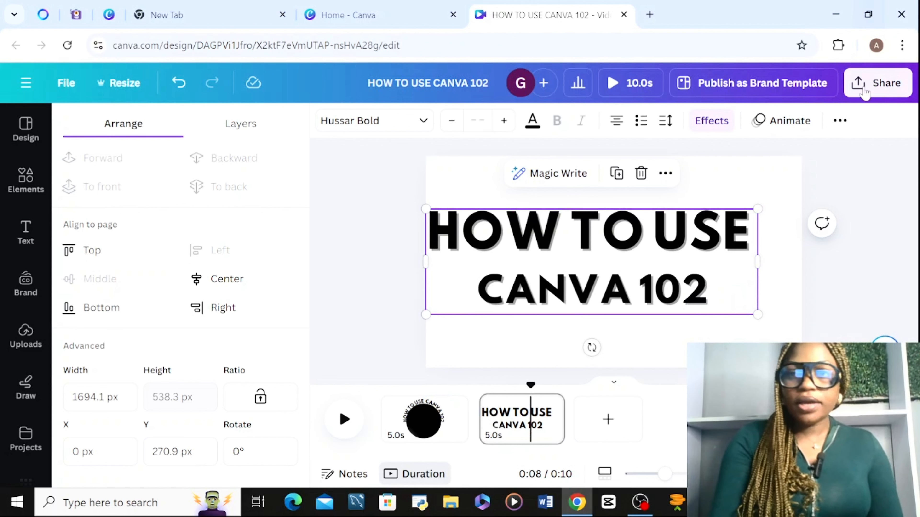
Try out the title's transparency setting and leave the value at 100.
left_click(840, 121)
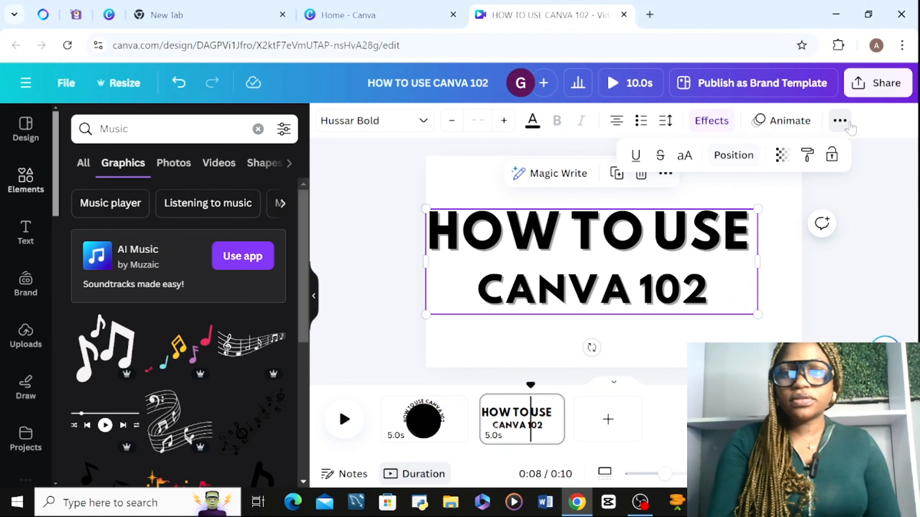
left_click(778, 158)
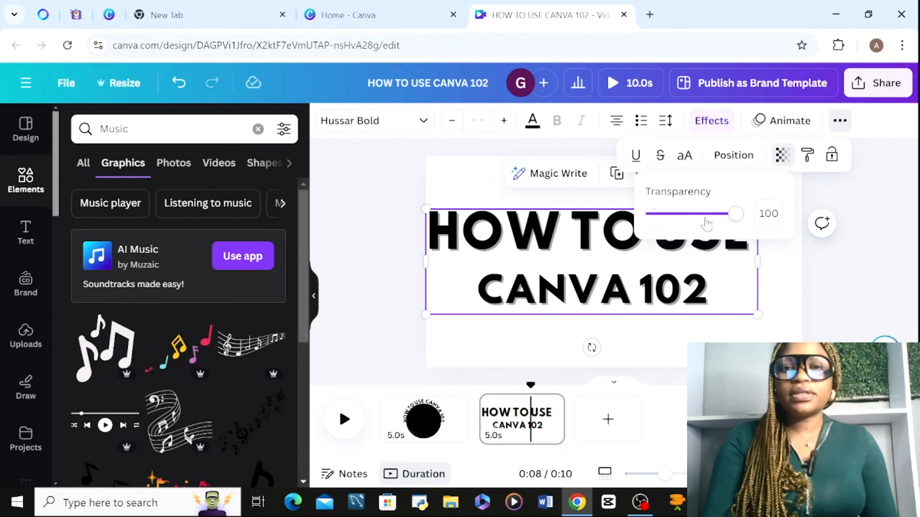
mouse_move(735, 215)
left_mouse_down()
mouse_move(653, 239)
mouse_move(684, 213)
mouse_move(710, 238)
mouse_move(728, 237)
mouse_move(678, 215)
mouse_move(737, 226)
mouse_move(740, 216)
mouse_move(649, 217)
mouse_move(741, 227)
left_mouse_up()
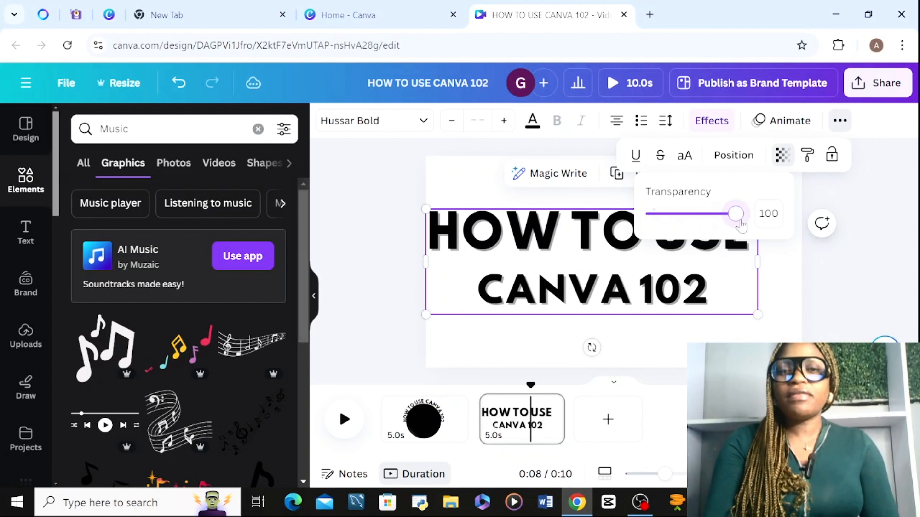
left_click(779, 263)
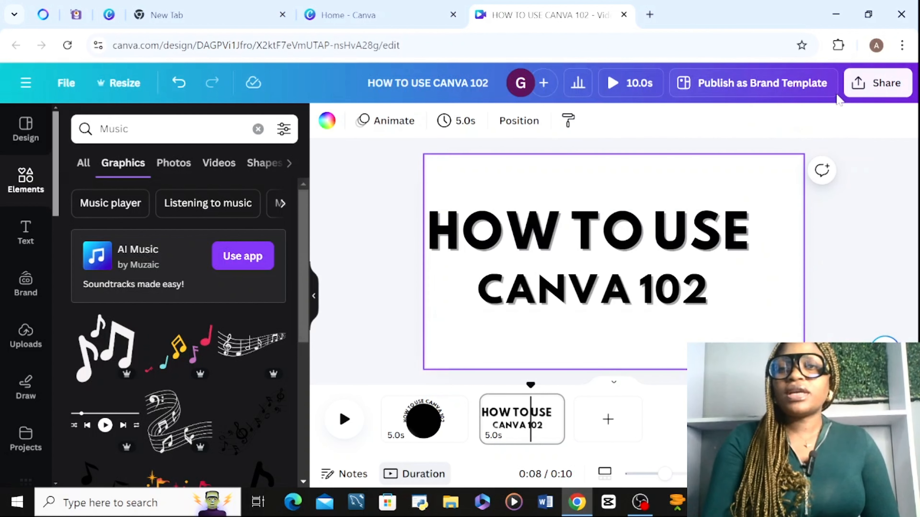
Copy the title's style and apply it to the second page's background, colouring it black.
left_click(741, 224)
left_click(839, 120)
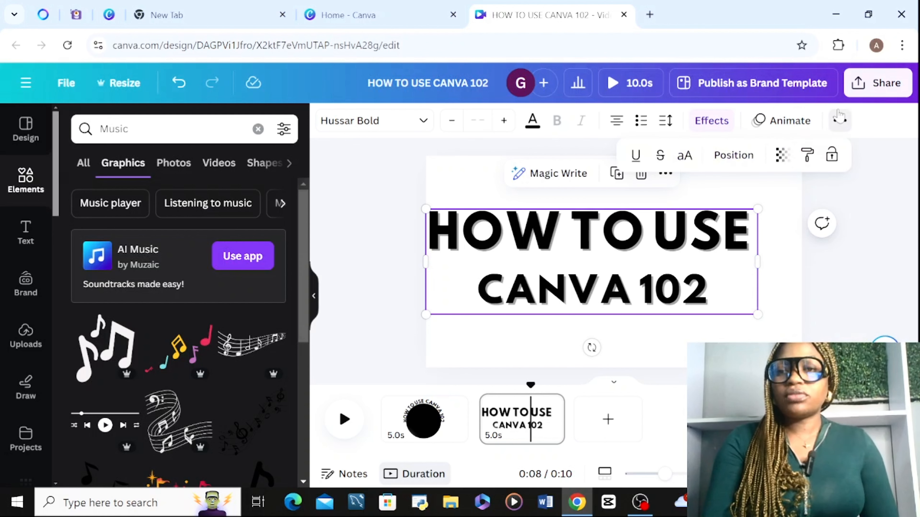
left_click(813, 153)
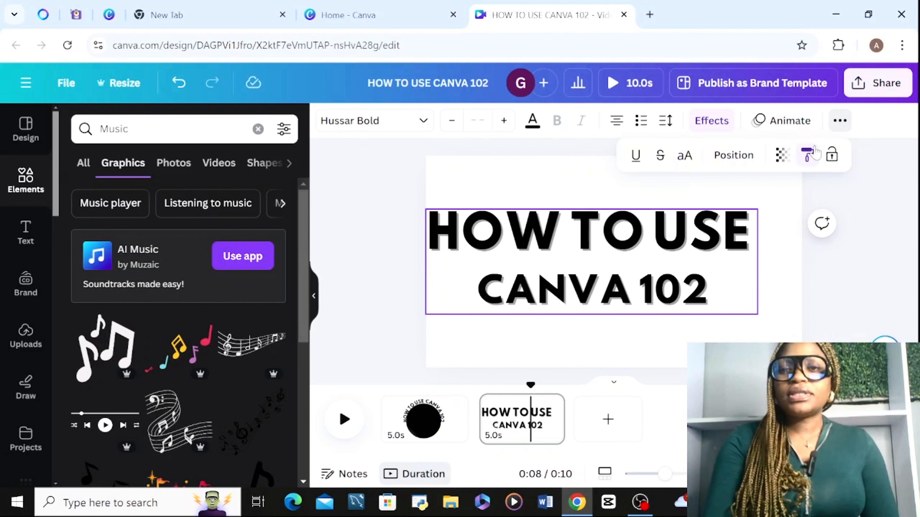
left_click(666, 199)
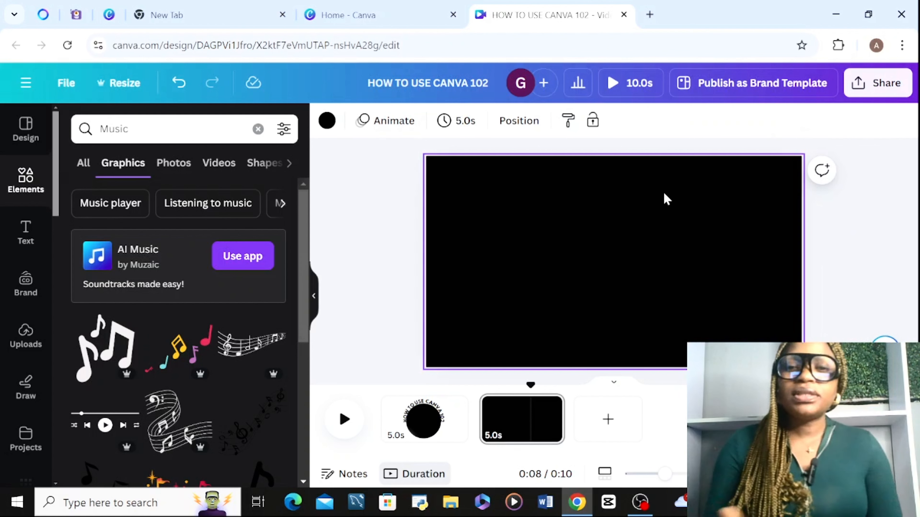
Set the text colour of the title on the black page to white.
left_click(607, 267)
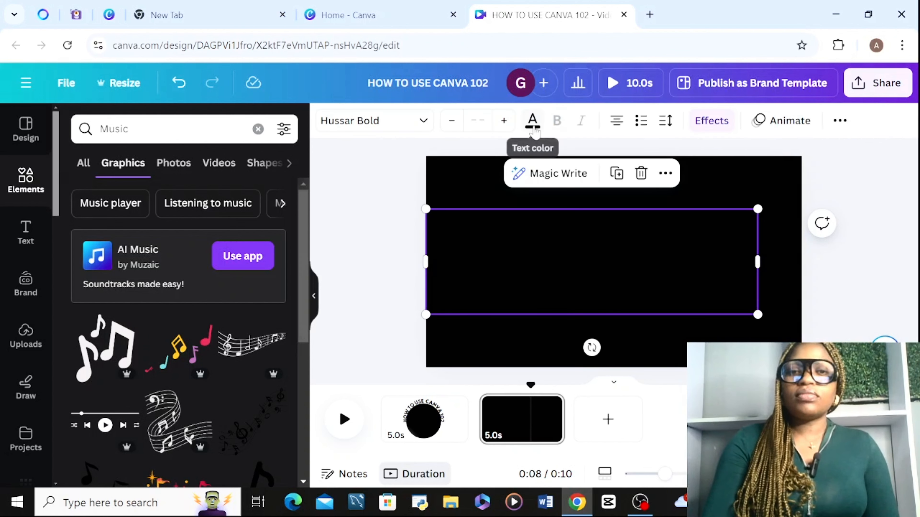
left_click(532, 121)
left_click(147, 207)
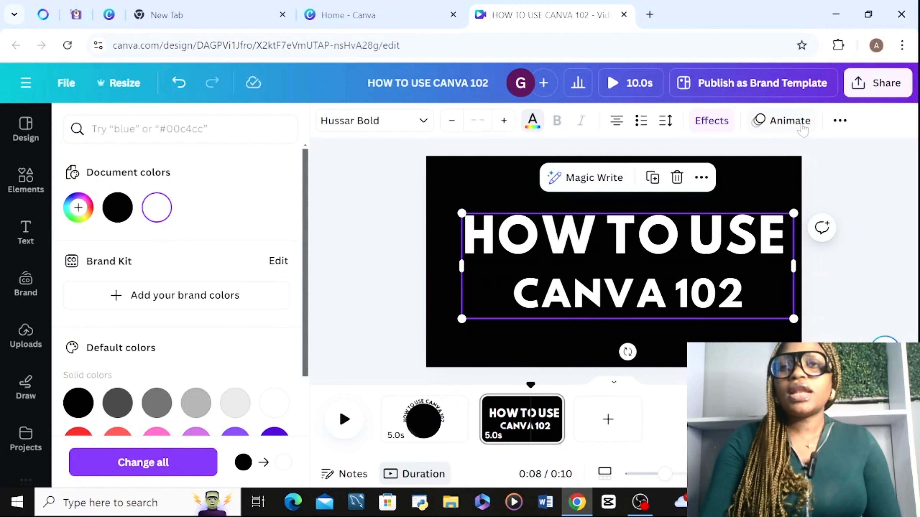
Lock the white title on the second page and test the lock by trying to move it.
left_click(840, 122)
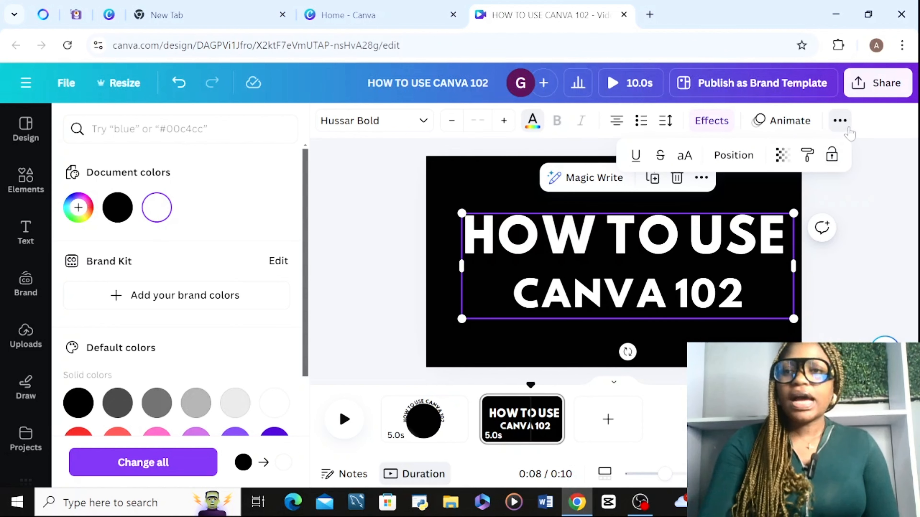
left_click(837, 154)
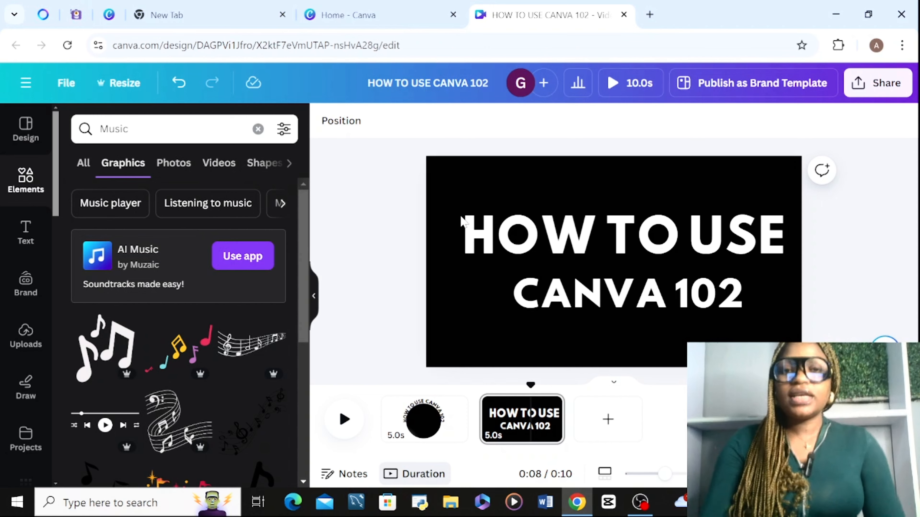
left_click_drag(590, 224, 507, 221)
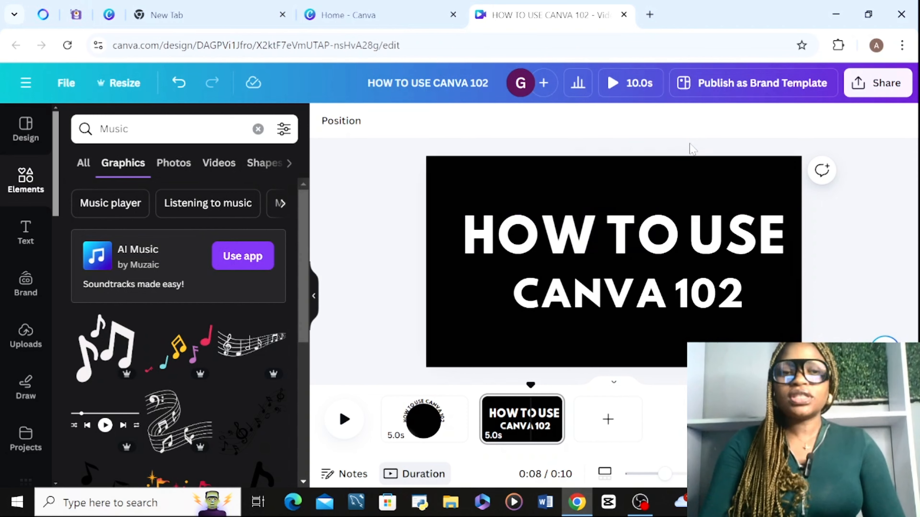